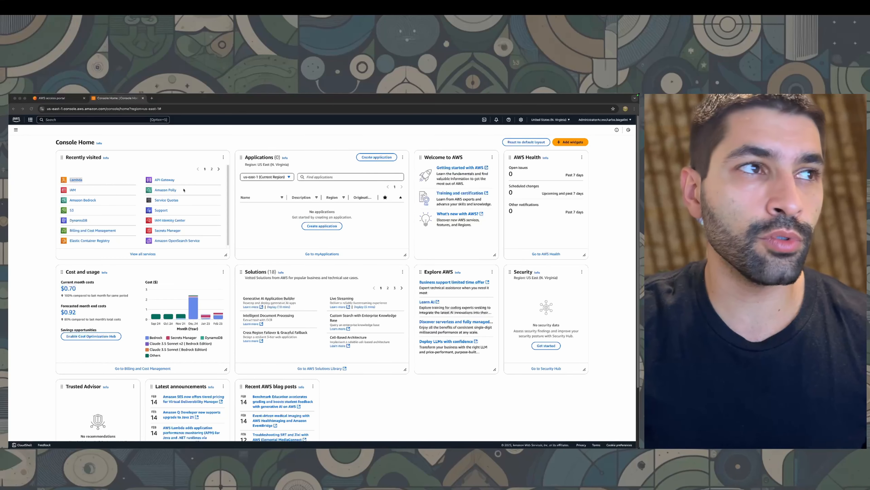
- Open S3 and Amazon Bedrock in new browser tabs and place the Bedrock tab ahead of the S3 tab
right_click(73, 211)
left_click(82, 213)
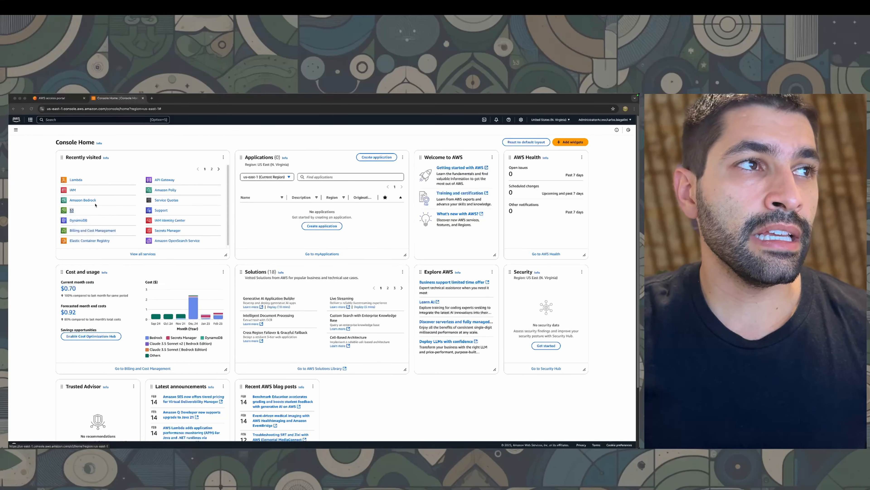
right_click(96, 202)
left_click(110, 203)
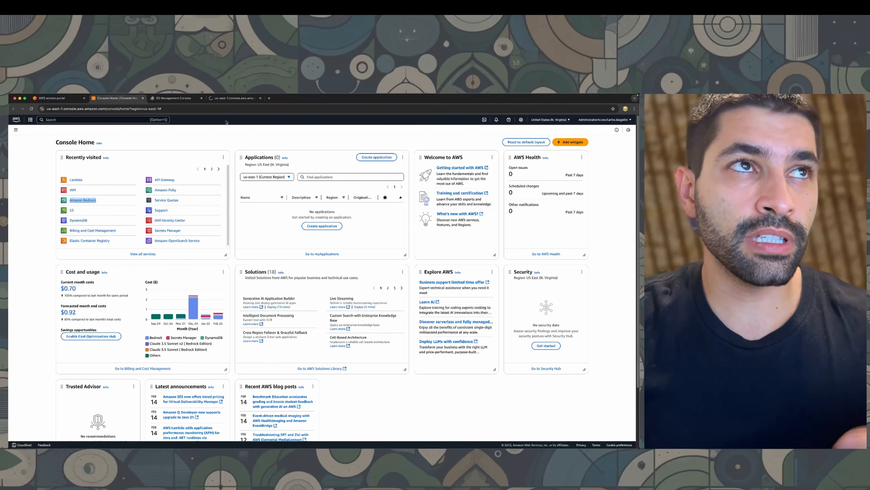
left_click(223, 98)
left_click_drag(198, 98, 176, 98)
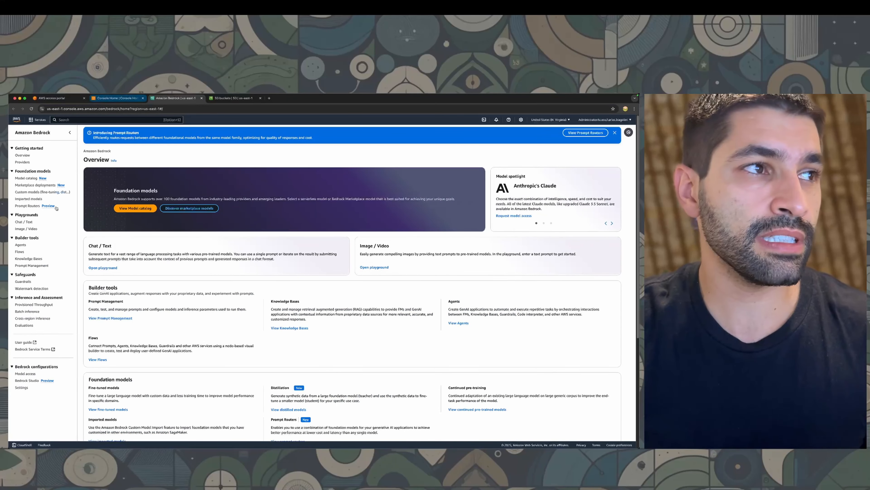
- Open the vegan-bakery knowledge base in Bedrock and widen its data source's Source Link column to show the full S3 path
left_click(39, 258)
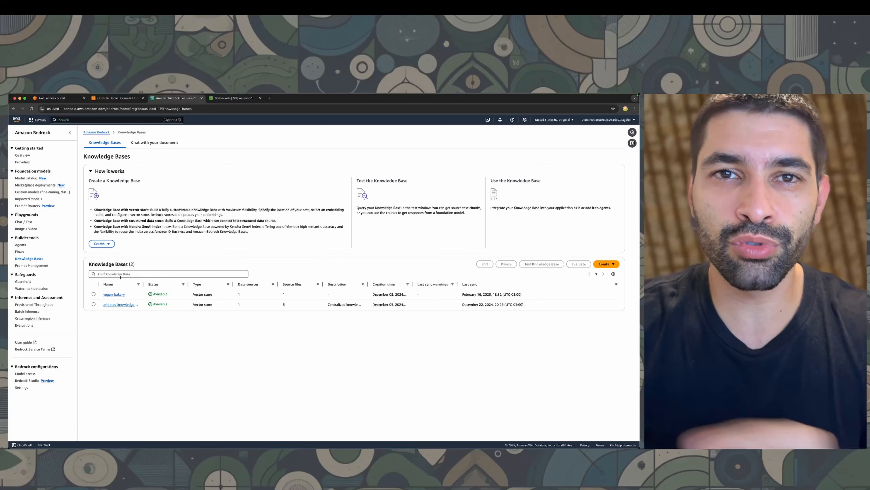
left_click(120, 294)
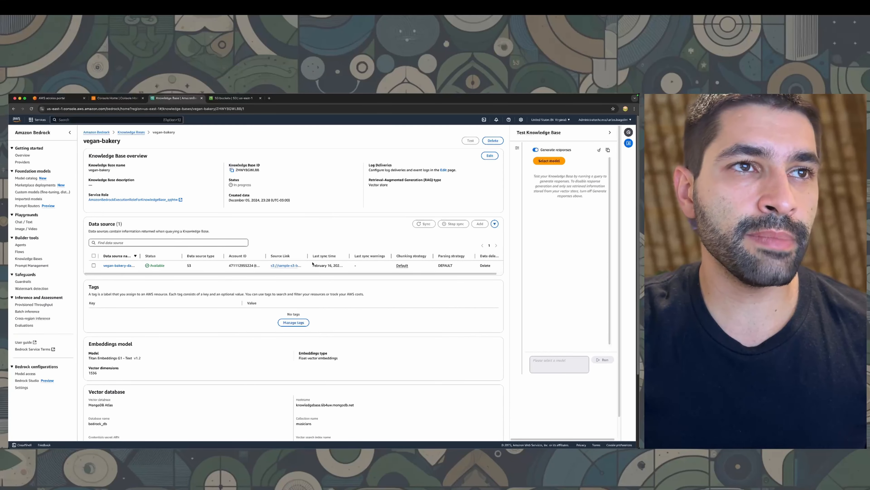
left_click_drag(307, 256, 395, 251)
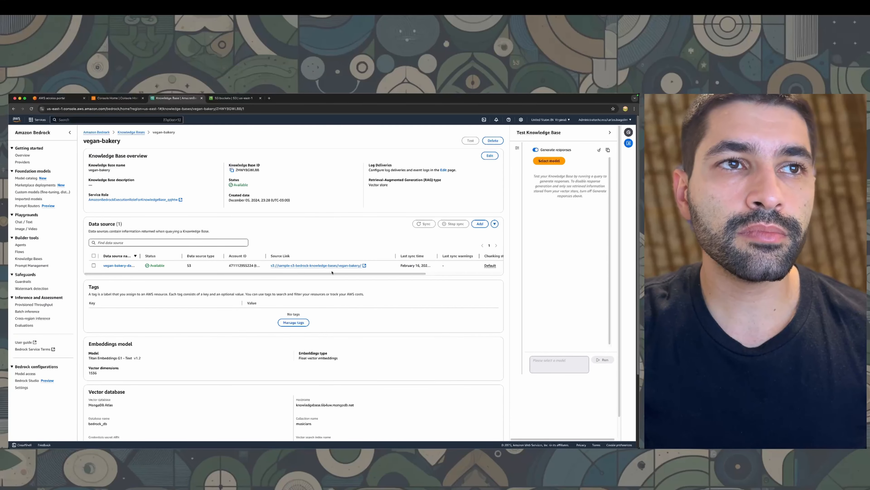
- Open the vegan-bakery folder inside the sample-s3-bedrock-knowledge-bases bucket in S3
left_click(233, 98)
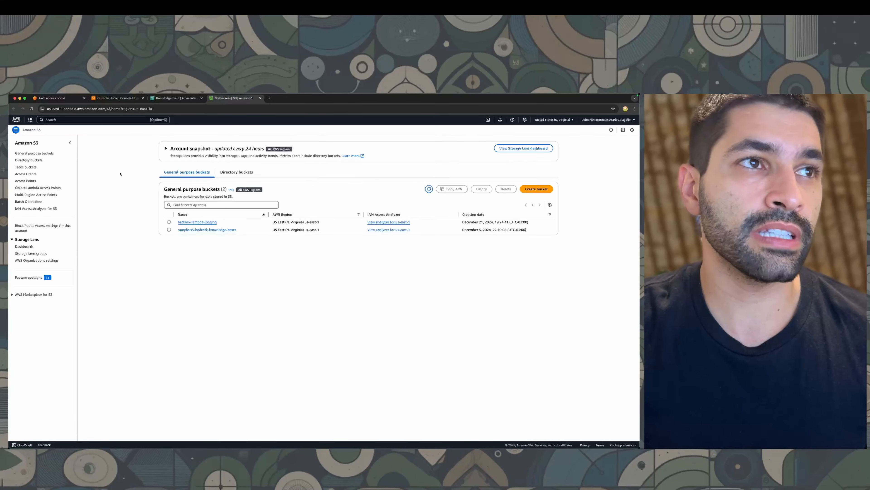
left_click(208, 229)
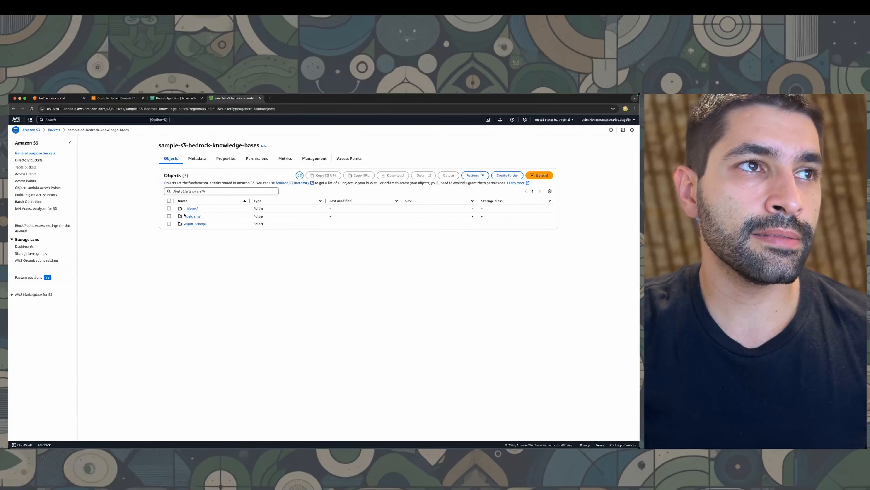
left_click(195, 223)
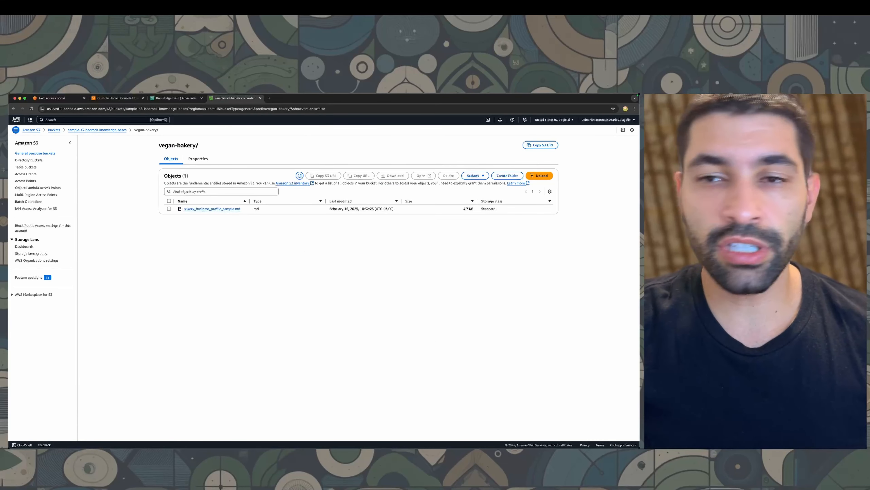
- Upload bakery_business_profile_sample.md from the local files to the vegan-bakery folder and close the upload status page
key("super+Tab")
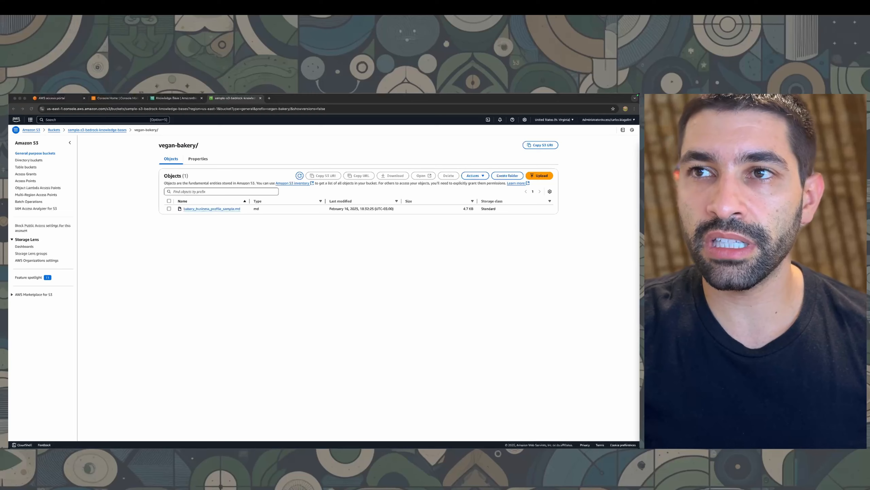
left_click_drag(640, 159, 425, 218)
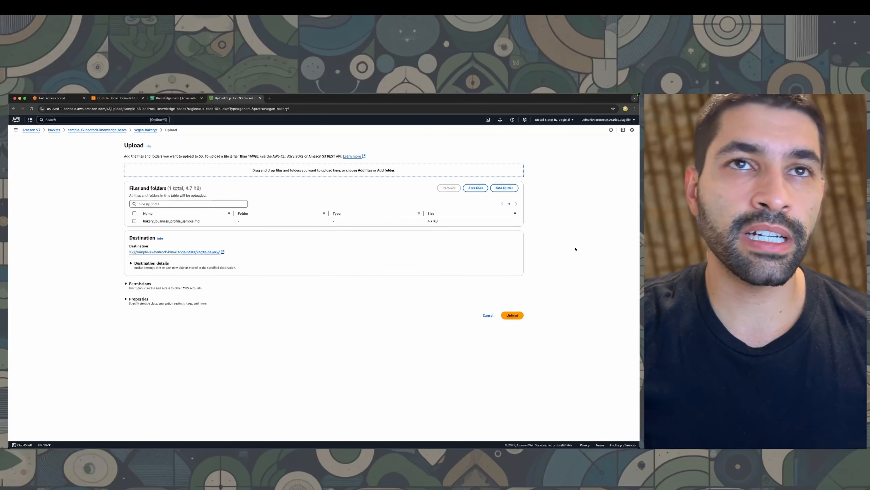
left_click(521, 315)
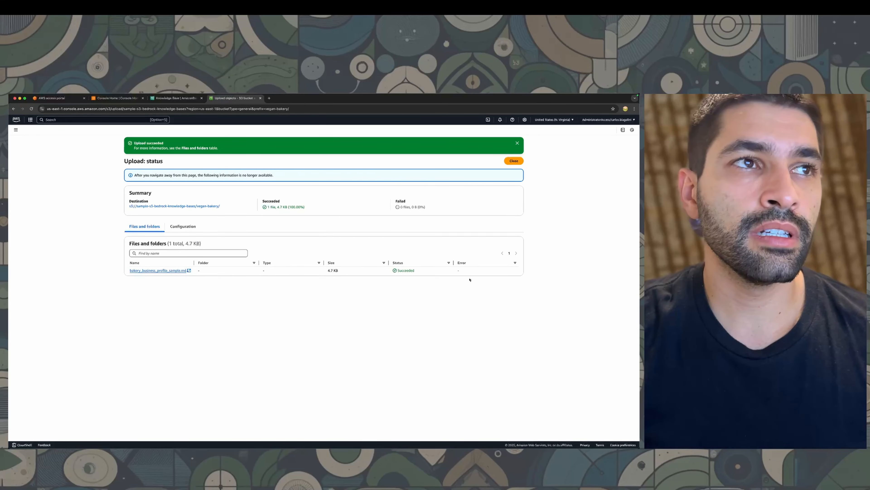
left_click(513, 161)
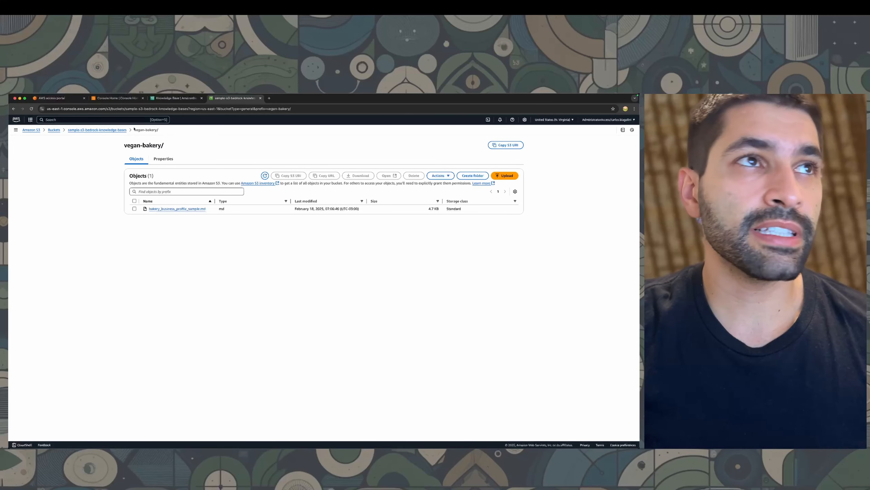
- Sync the S3 data source of the vegan-bakery knowledge base in Bedrock
left_click(171, 99)
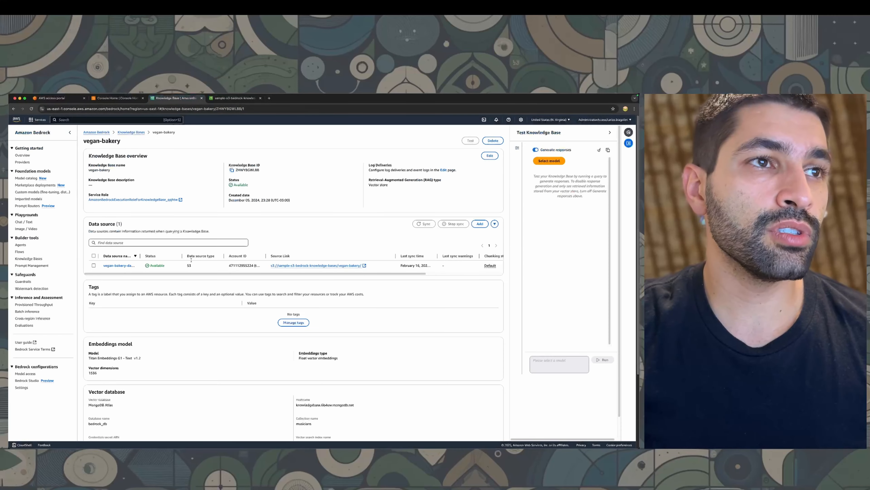
left_click(94, 266)
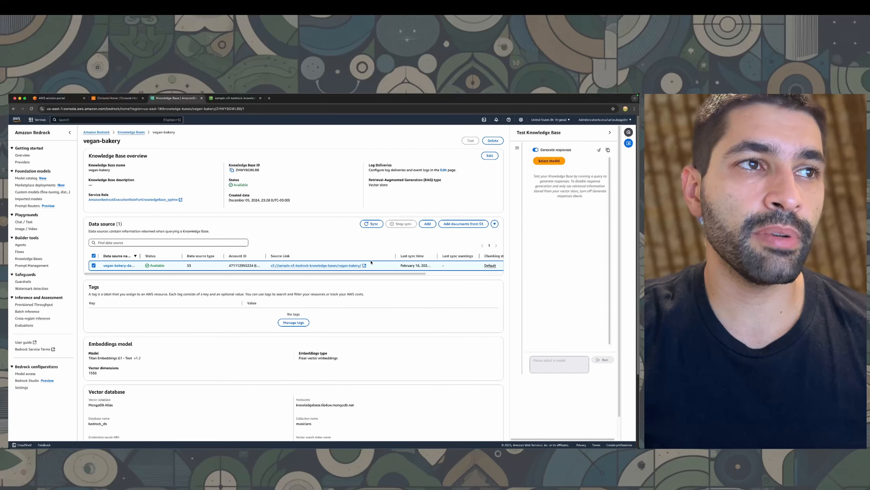
left_click(372, 224)
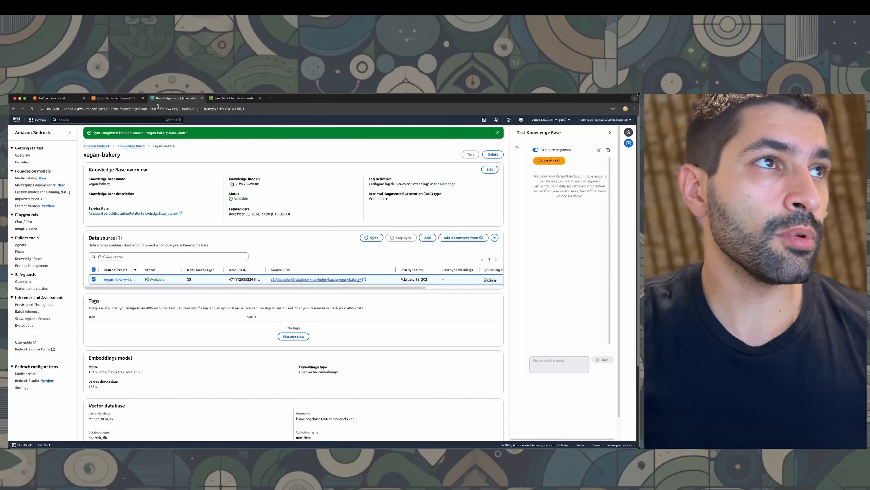
- Search the AWS services for iam, open IAM in a new tab, and close the S3 and Bedrock tabs
left_click(109, 120)
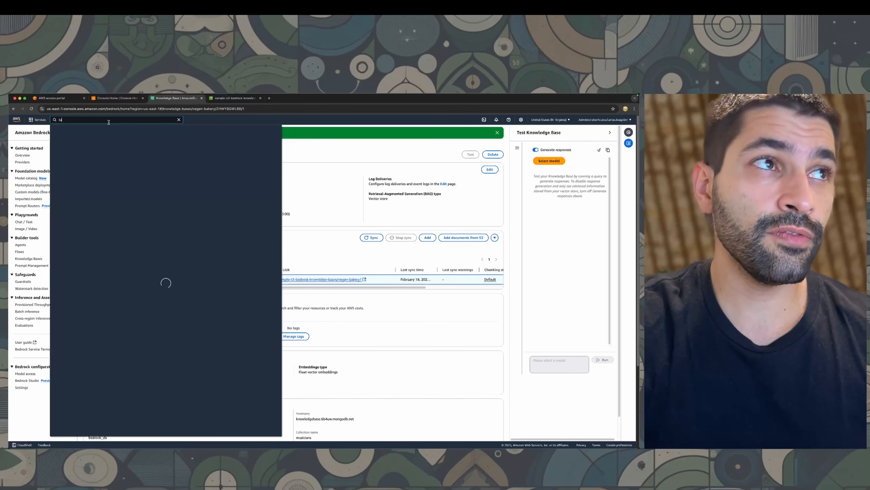
type("iam")
right_click(126, 160)
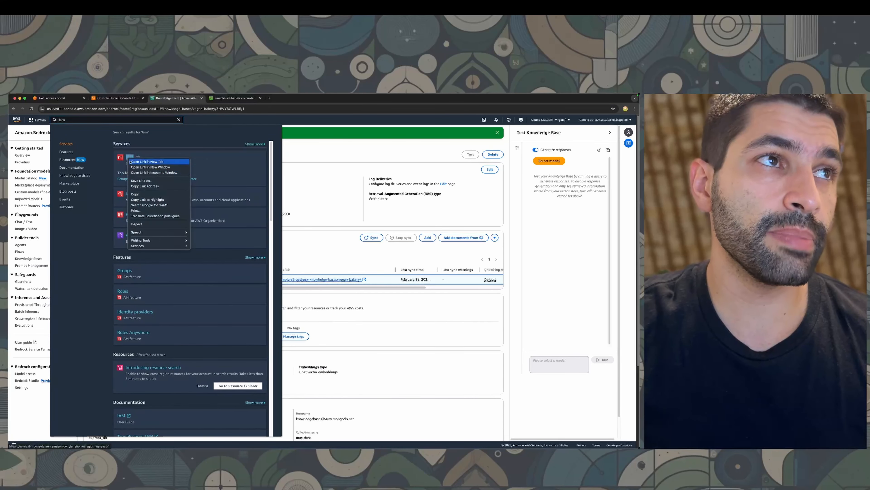
left_click(136, 162)
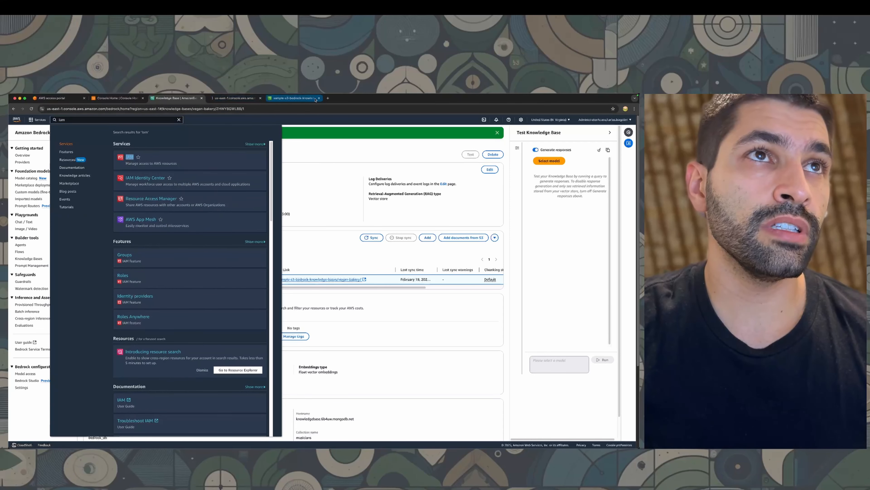
left_click(319, 98)
left_click(202, 98)
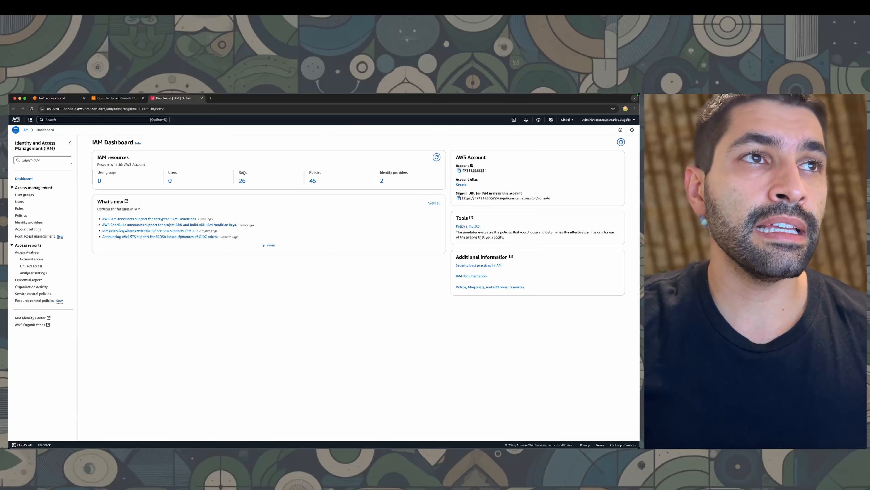
- Start a new IAM role with AWS service as the trusted entity and Lambda as the use case
left_click(243, 180)
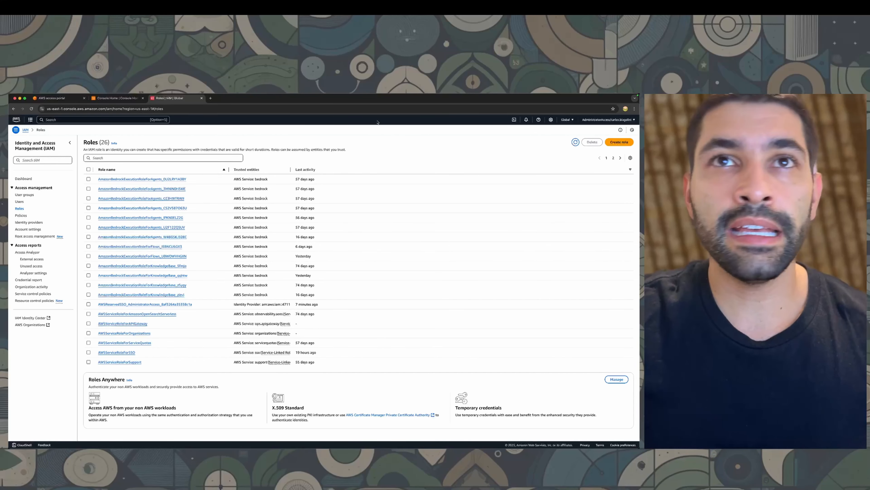
left_click(621, 144)
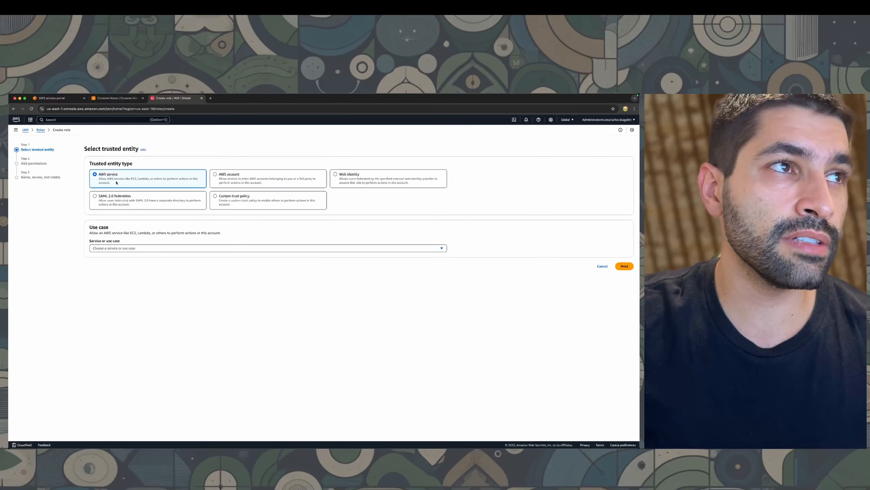
left_click(123, 246)
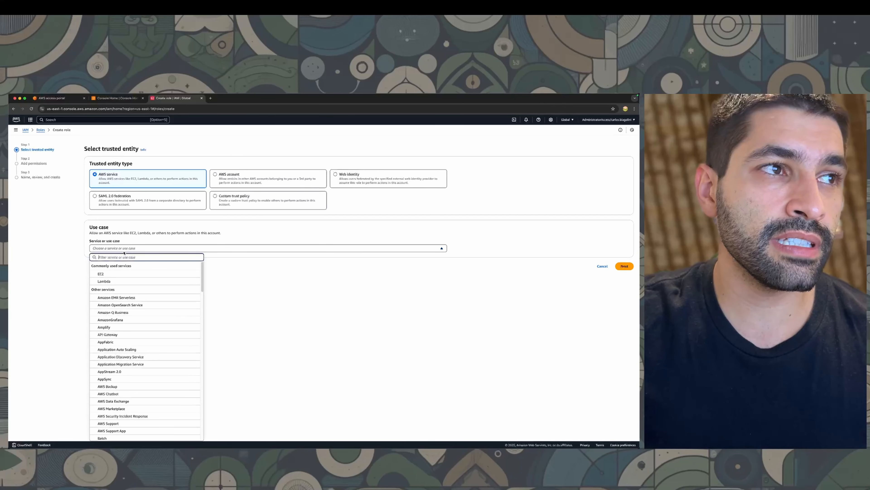
left_click(112, 283)
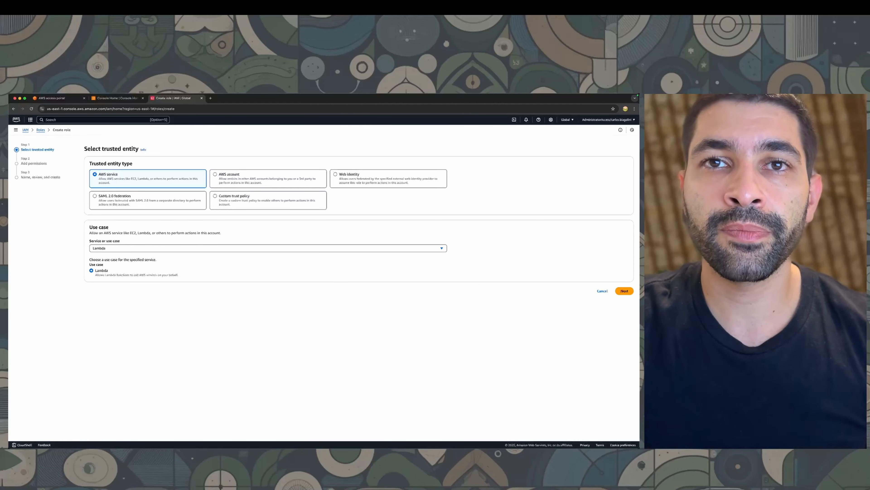
left_click(624, 291)
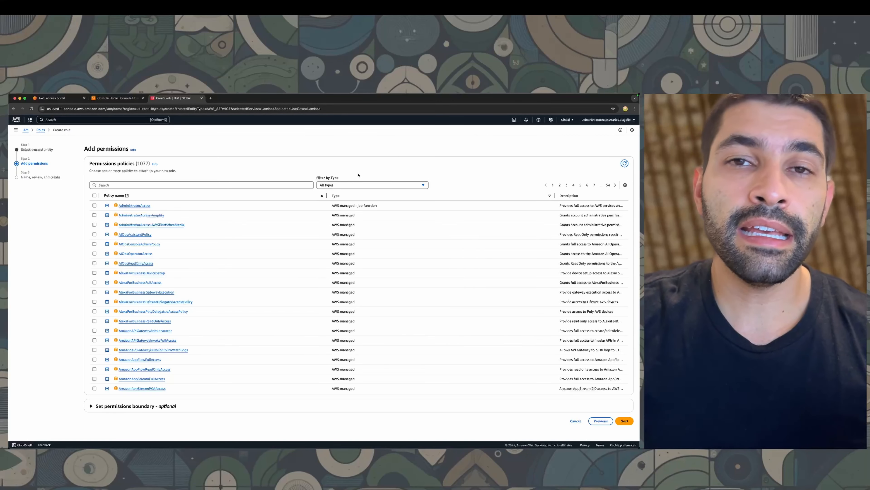
- Find the AWS managed policy AWSLambdaBasicExecutionRole, attach it to the new role, and continue to the review page
left_click(256, 182)
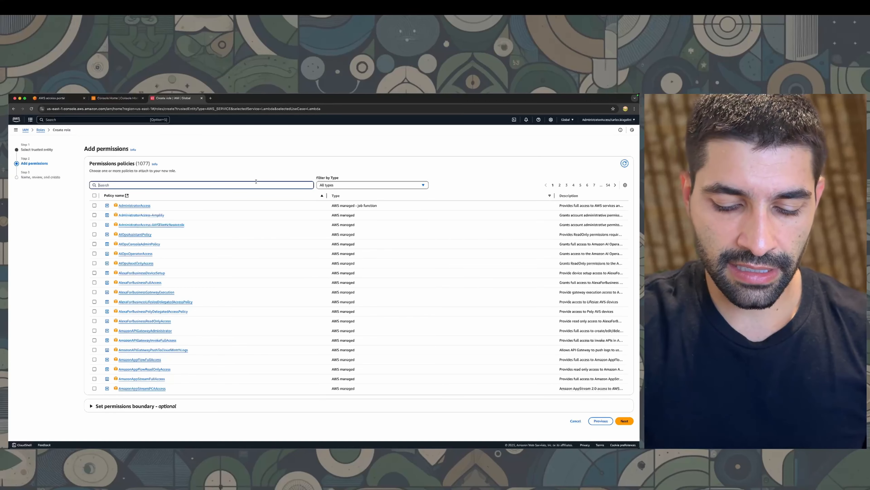
type("ba")
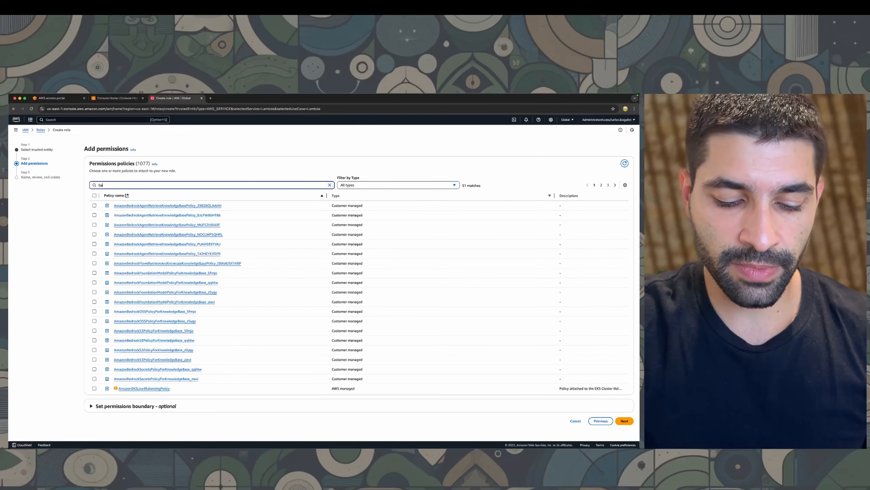
key("BackSpace")
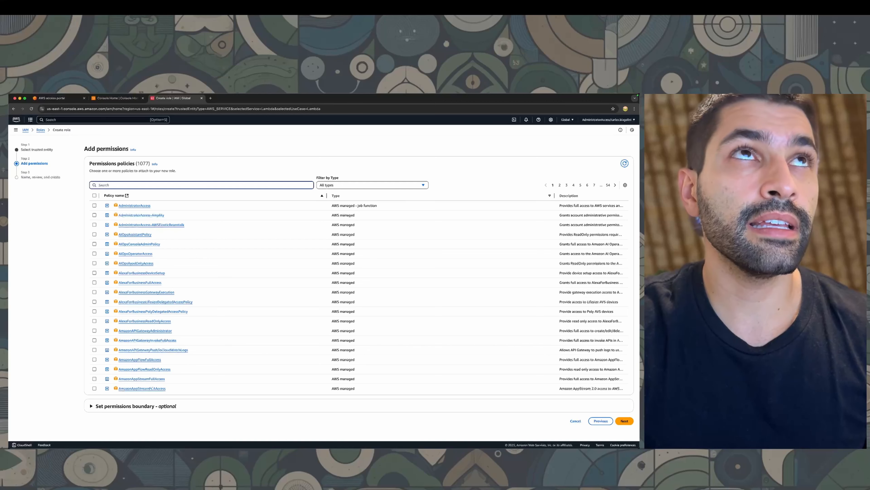
type("lambda")
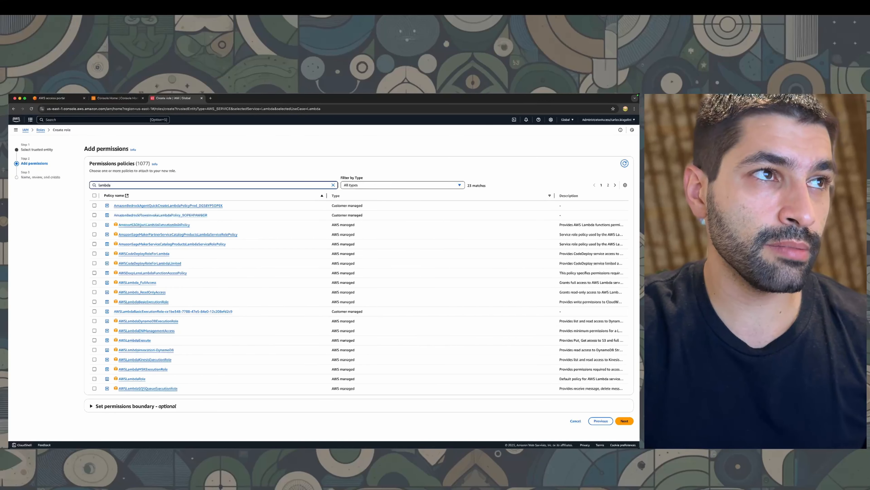
type("Ba")
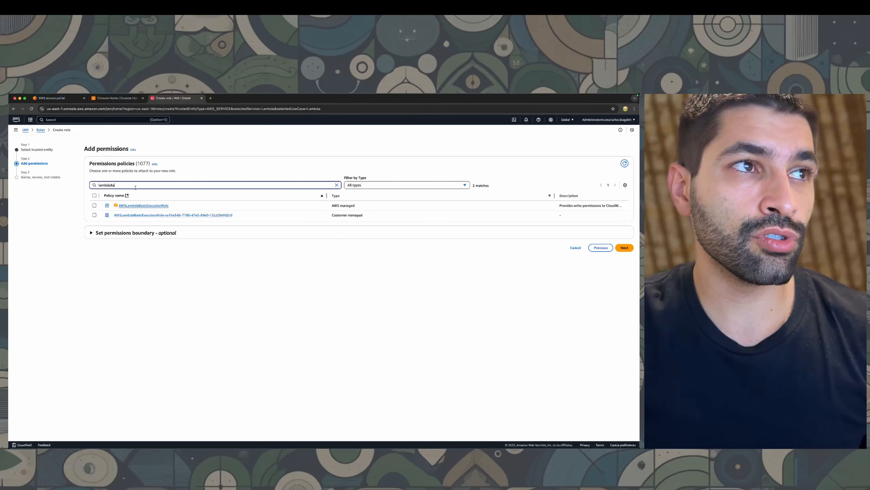
left_click(95, 205)
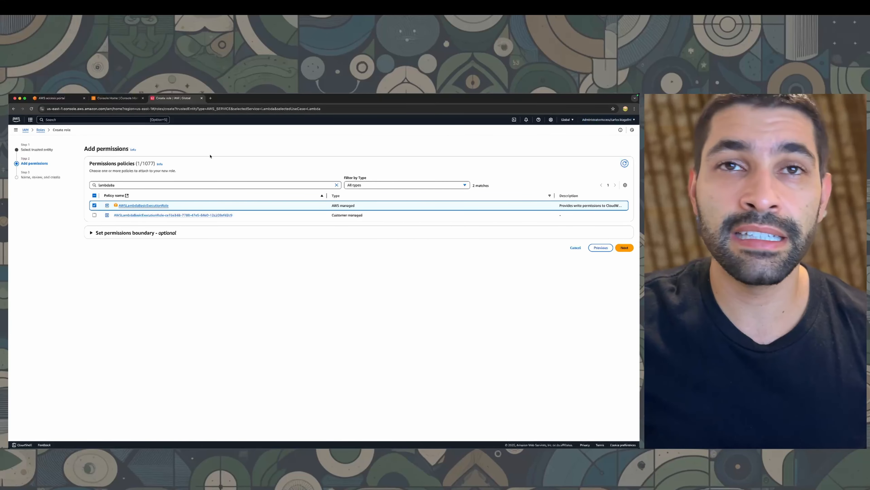
left_click(624, 248)
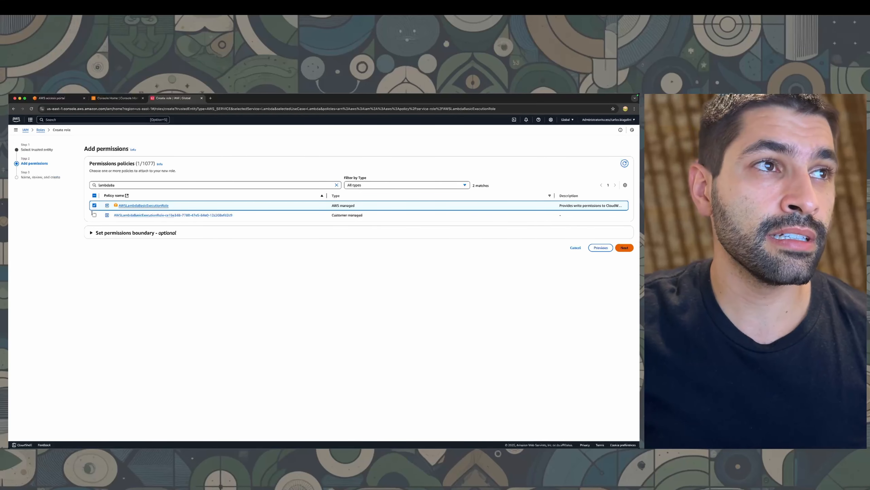
- Name the role abcde and create it
left_click(200, 183)
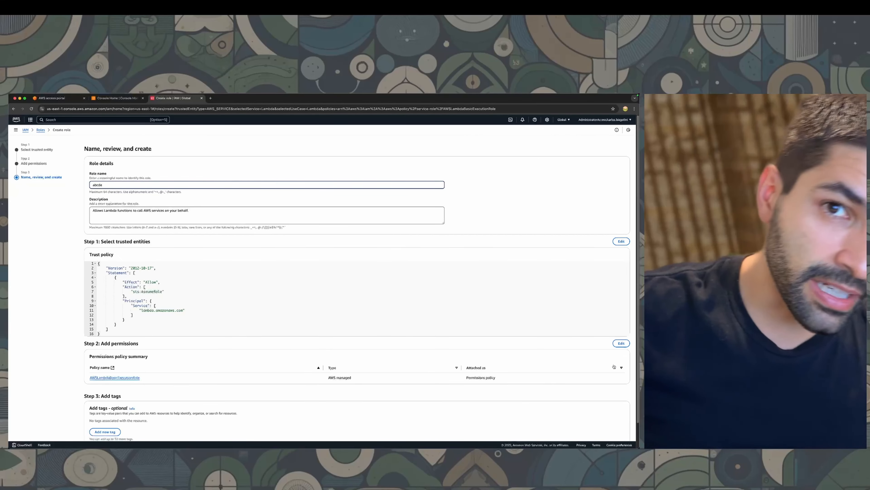
scroll(578, 356, "down", 2)
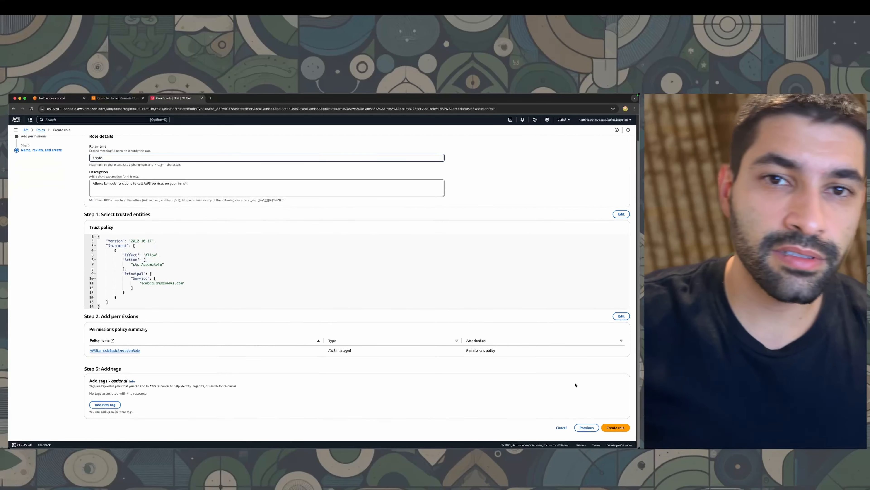
left_click(620, 429)
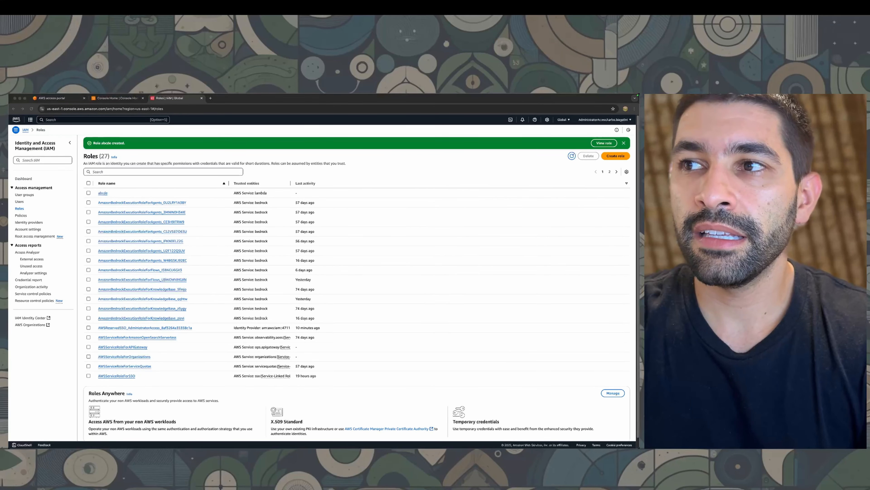
- Search the IAM roles for abc and open the abcde role's details
left_click(141, 172)
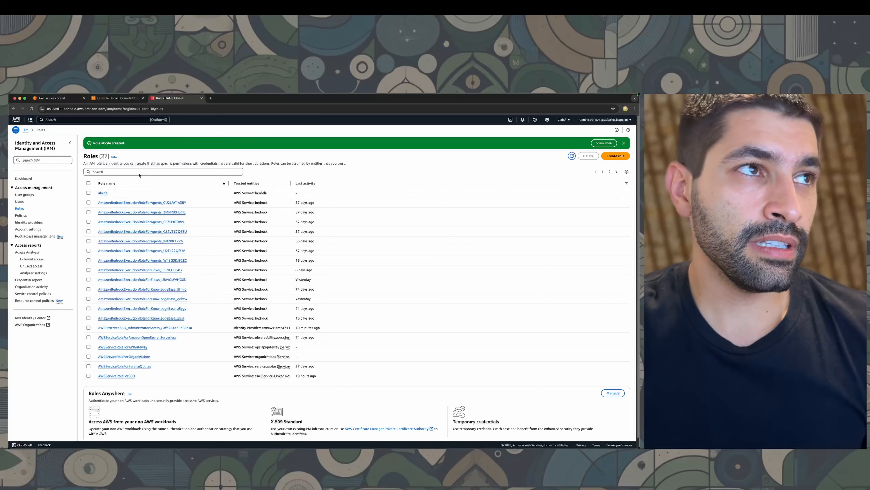
type("abde")
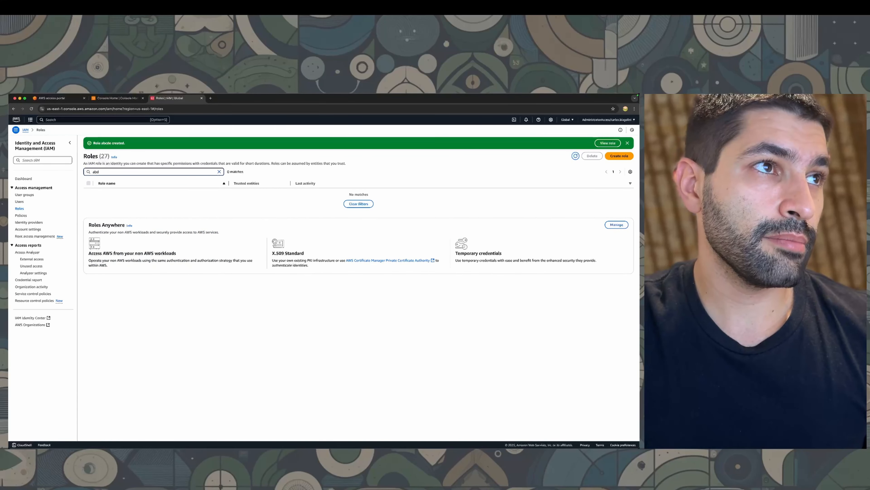
key("BackSpace")
type("c")
left_click(104, 193)
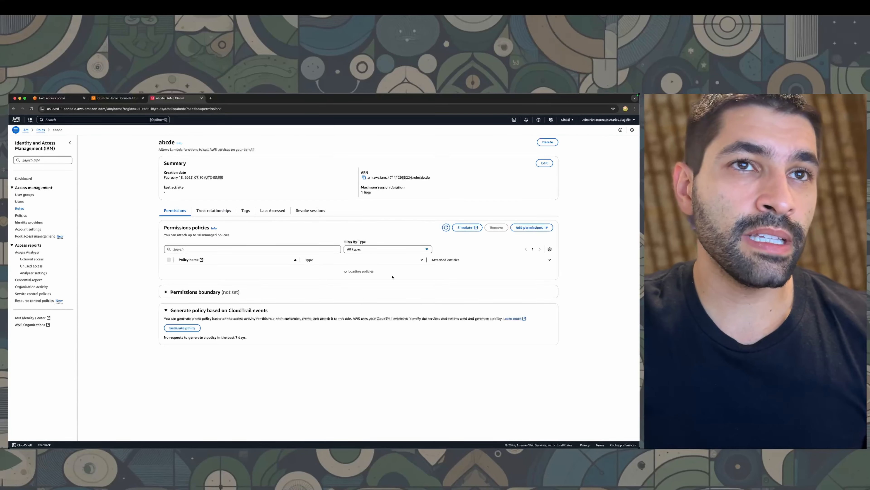
left_click(536, 228)
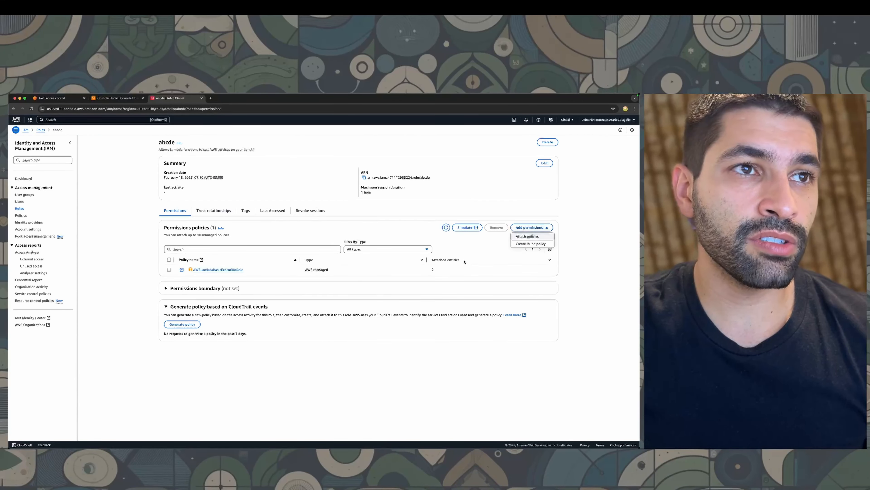
left_click(523, 244)
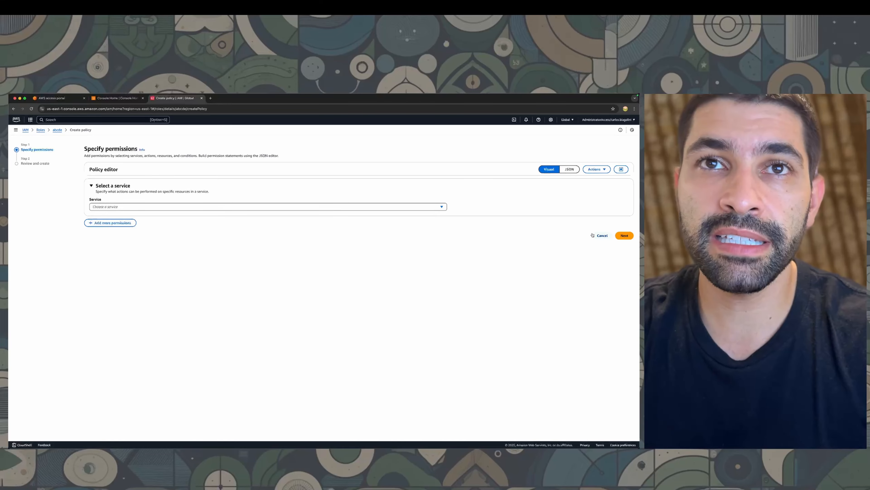
left_click(602, 235)
left_click(381, 300)
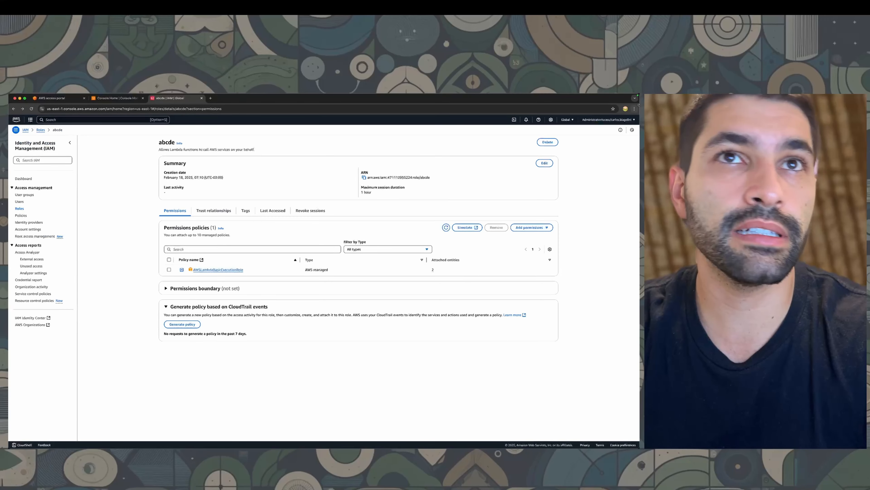
- Delete the abcde role, confirming the deletion with its role name
left_click(547, 142)
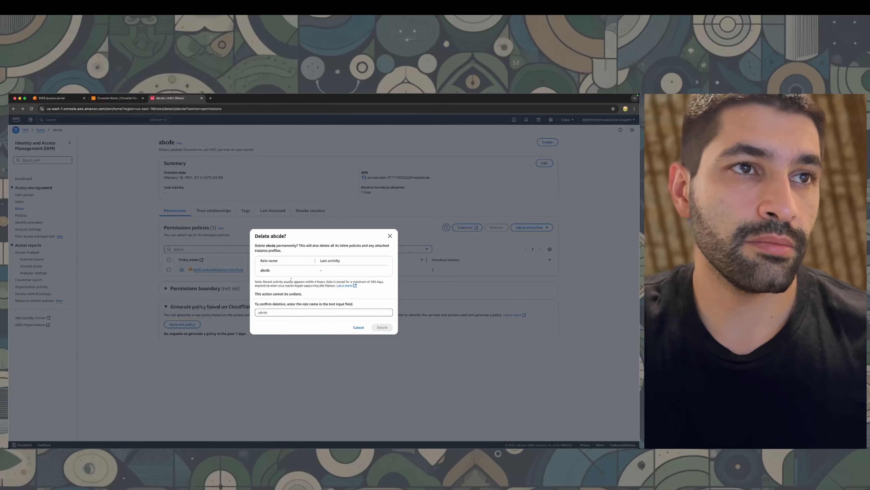
double_click(263, 270)
key("super+c")
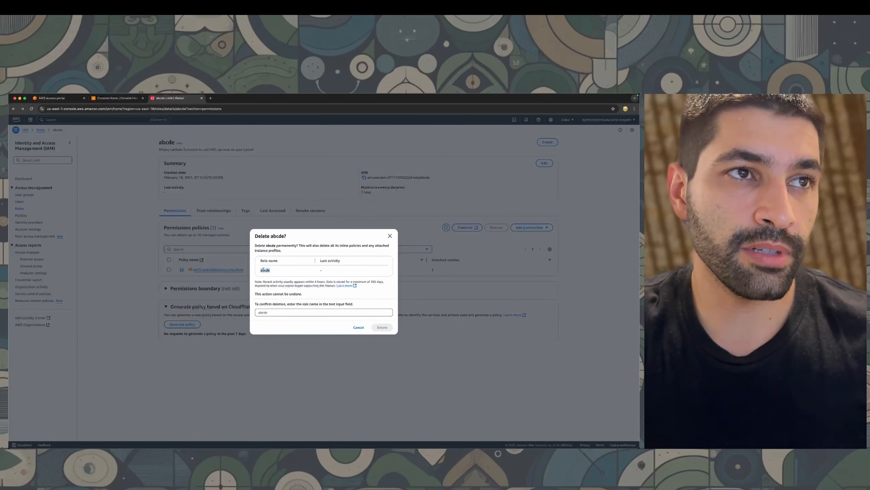
left_click(310, 312)
key("super+v")
left_click(382, 327)
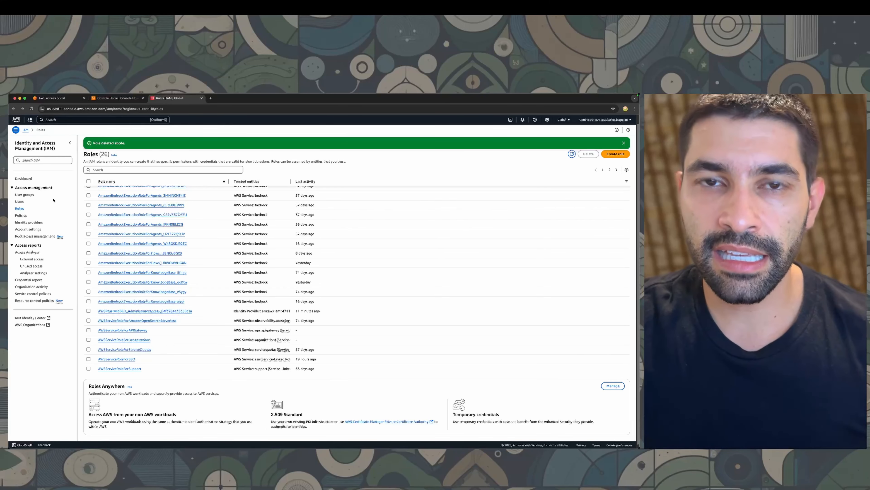
- Dismiss the role deletion notice, search the AWS services for lambda, and open the Lambda service
scroll(128, 186, "up", 1)
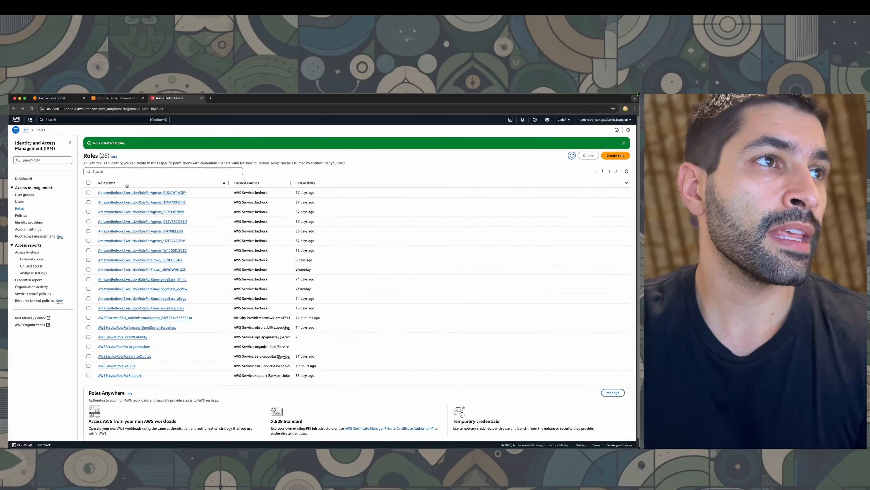
left_click(623, 143)
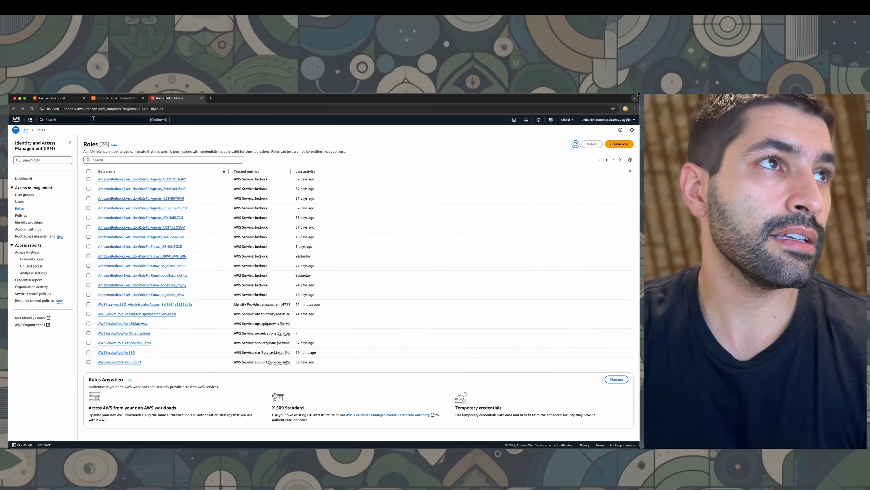
left_click(67, 120)
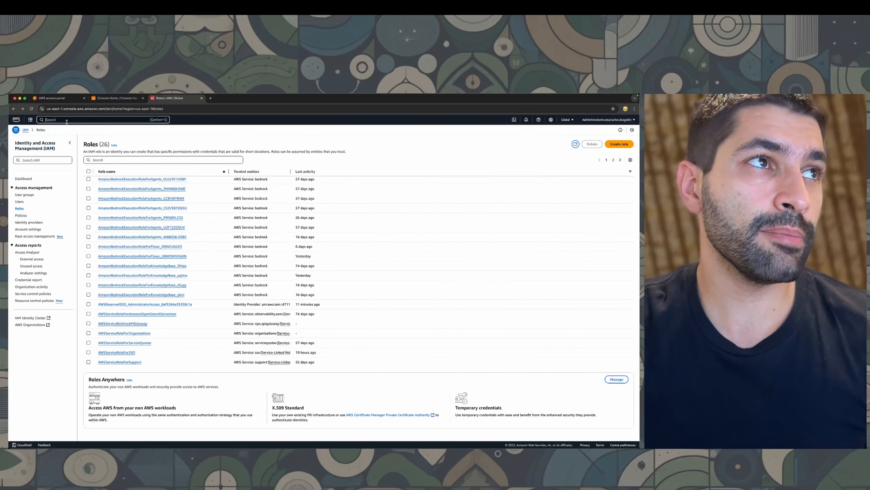
type("lambda")
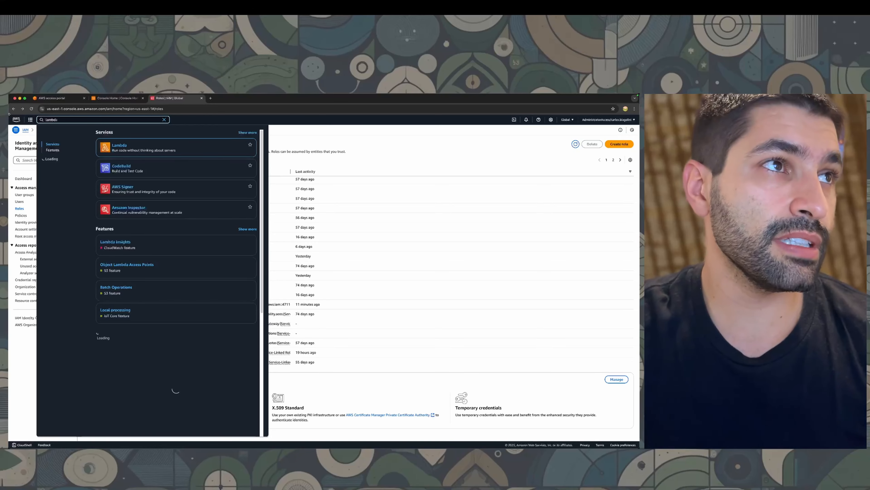
left_click(123, 147)
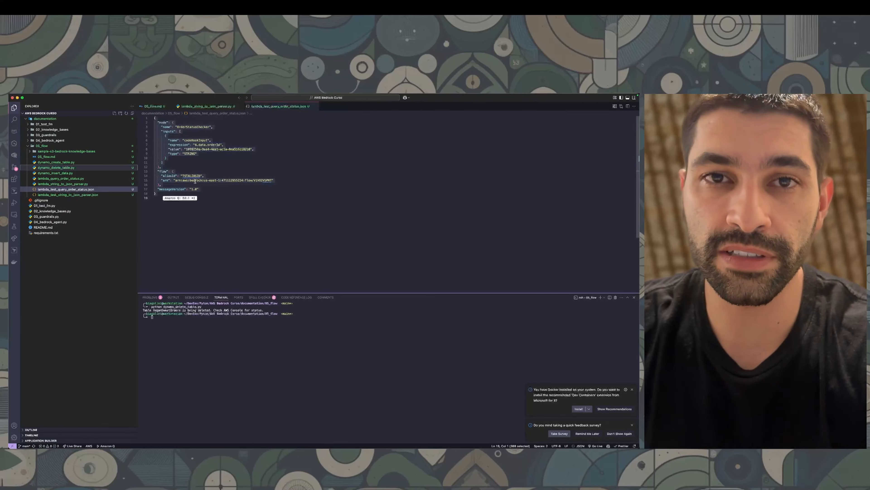
- Open lambda_query_order_status.py in the VS Code project and examine its handler code and configuration constants
left_click(96, 178)
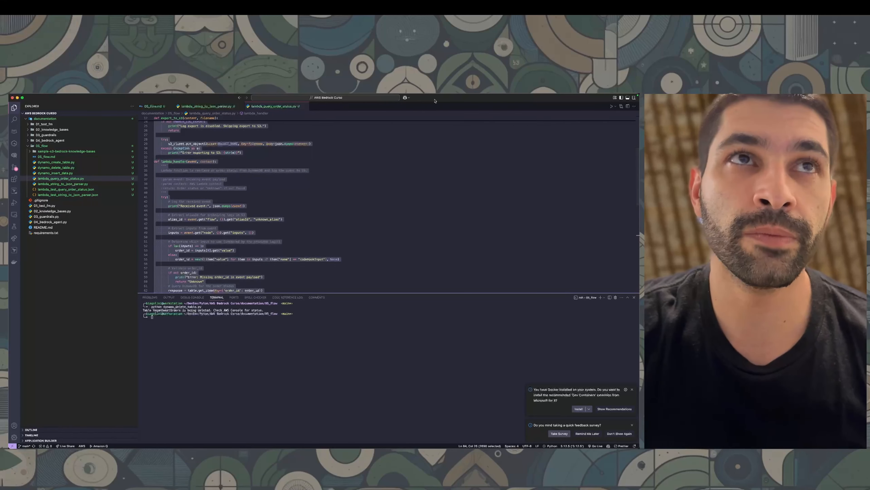
left_click(245, 188)
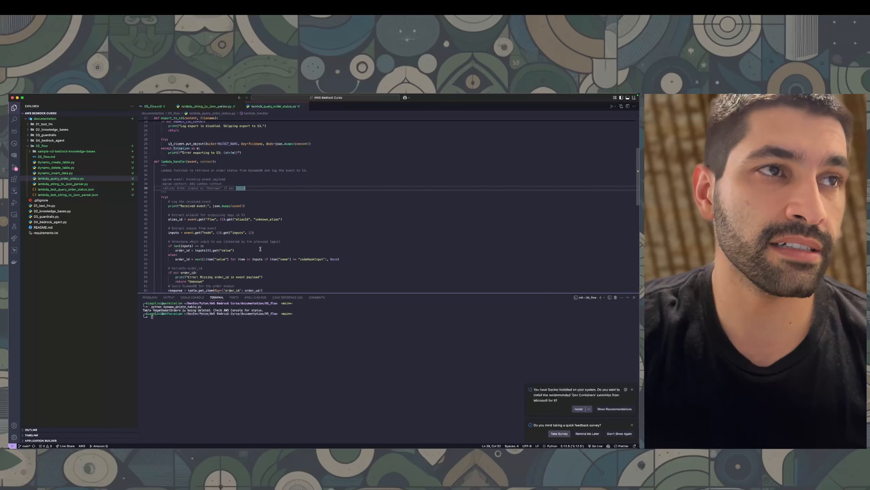
key("shift+super+Up")
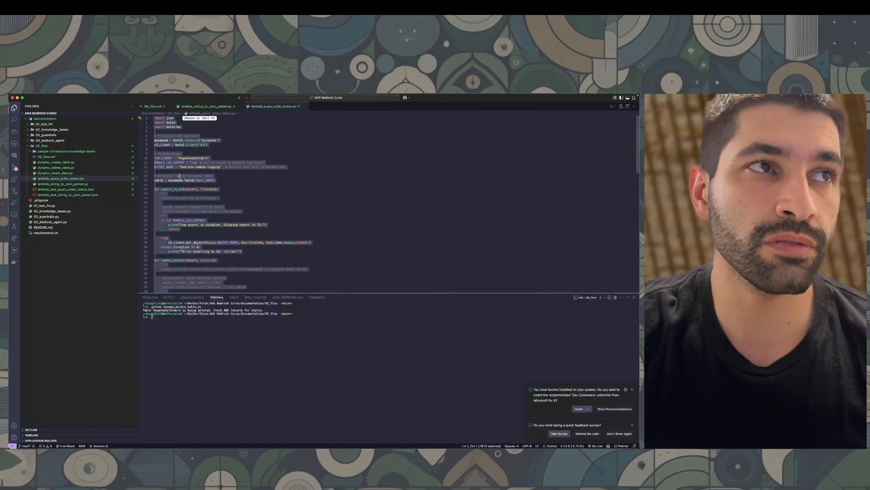
left_click(179, 176)
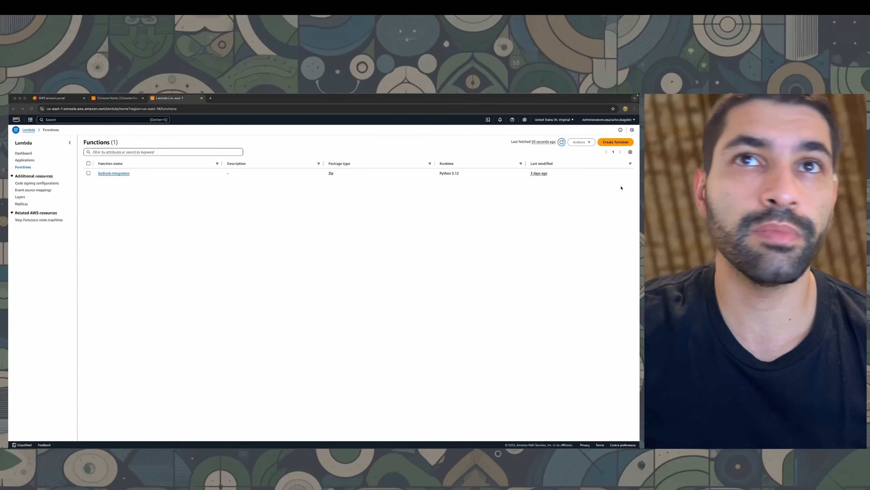
- Back in the AWS console, start a new Lambda function named bedrock-flow-string-to-json-parser with the Python 3.13 runtime
left_click(615, 145)
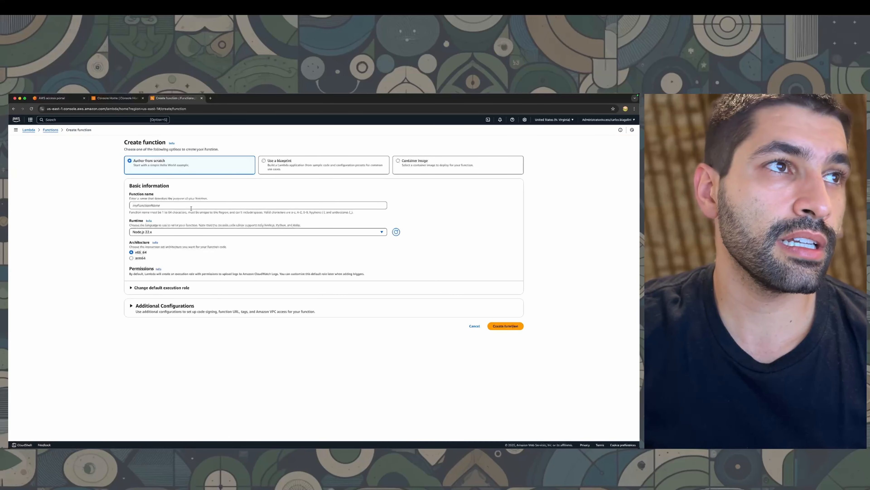
left_click(142, 205)
type("bedrock-flow-string-to-json-parser")
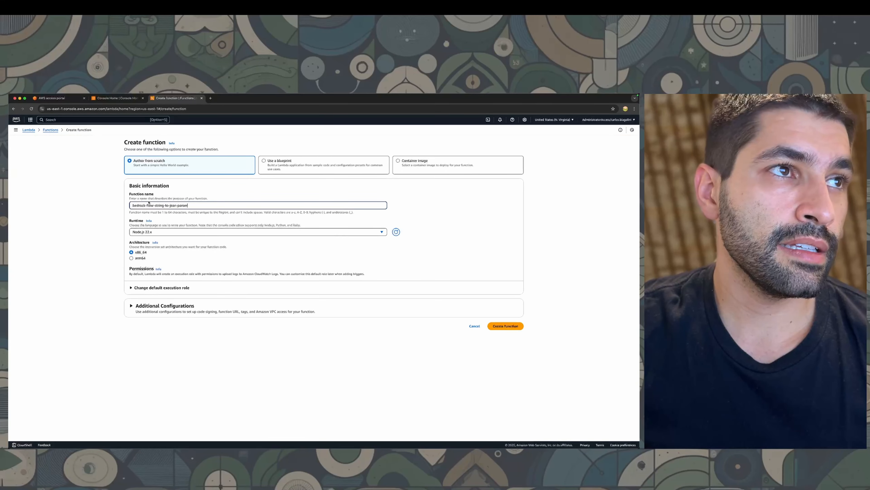
left_click(169, 234)
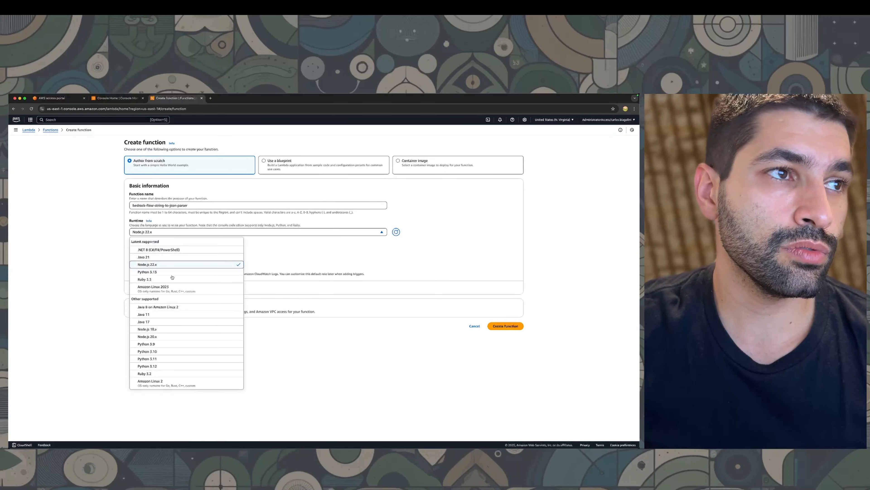
left_click(186, 271)
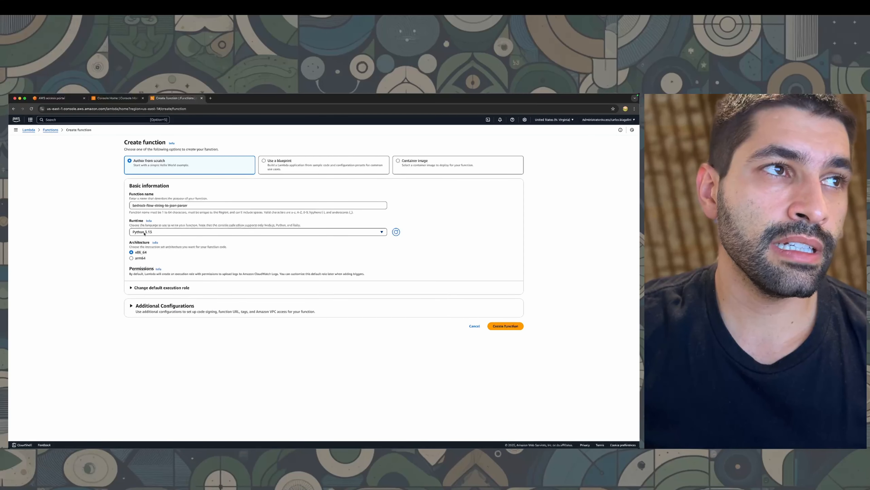
- Set the default execution role to the existing role LambdaAdministratorAccess and create the parser function
left_click(153, 288)
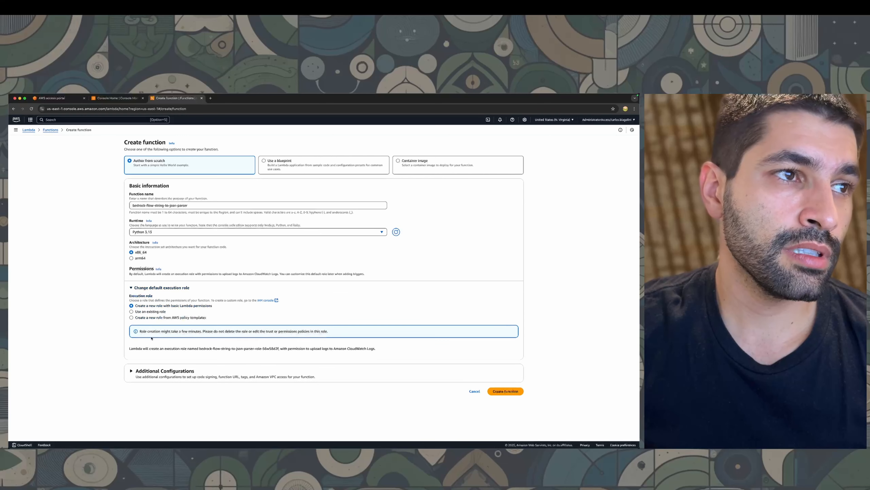
left_click(154, 312)
left_click(161, 339)
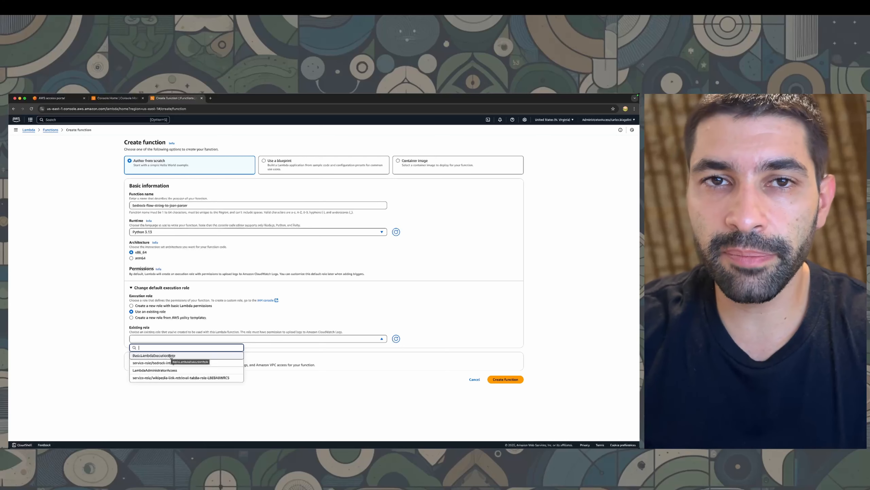
left_click(180, 370)
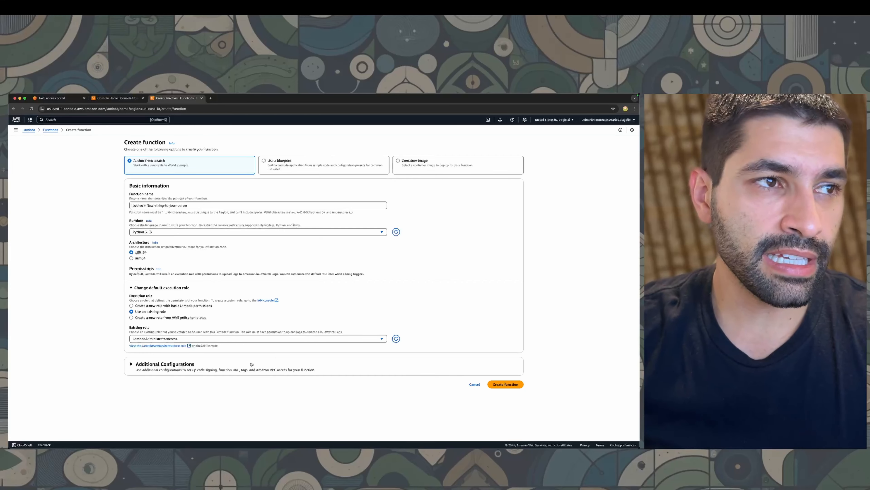
left_click(505, 384)
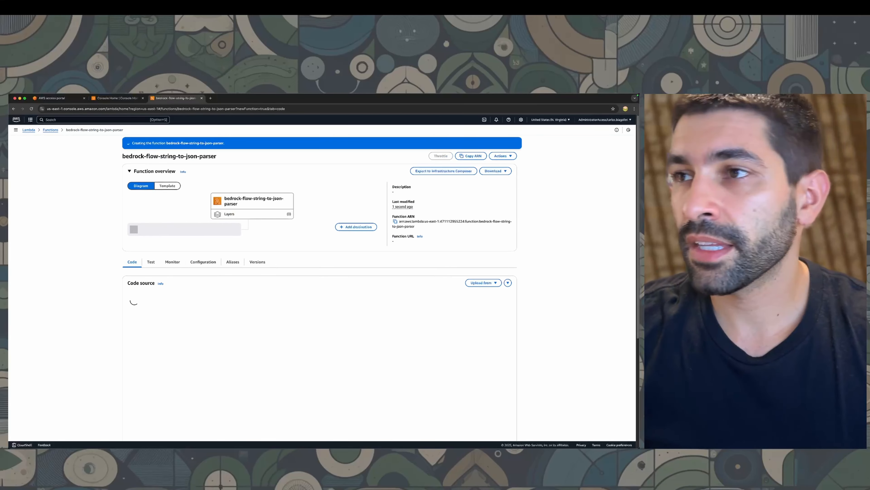
- Open the Lambda functions list in a new tab and accept the latest deployed code in the parser function's editor
right_click(51, 130)
left_click(64, 134)
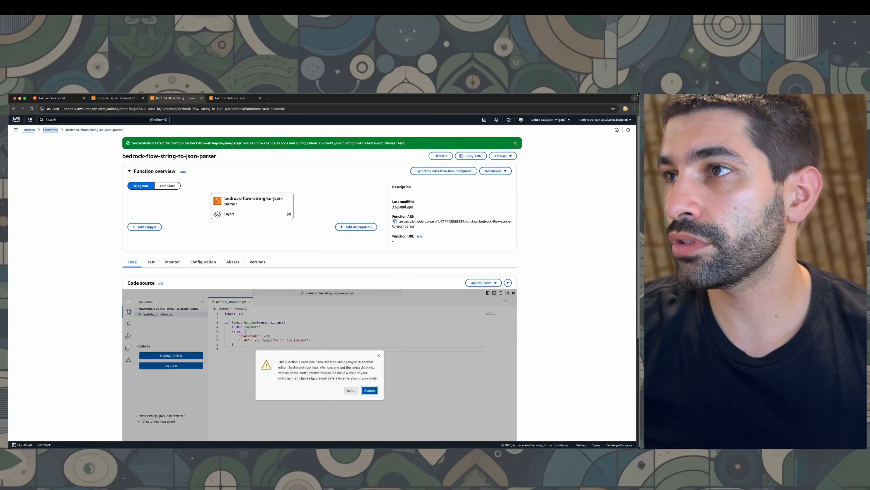
key("super+Tab")
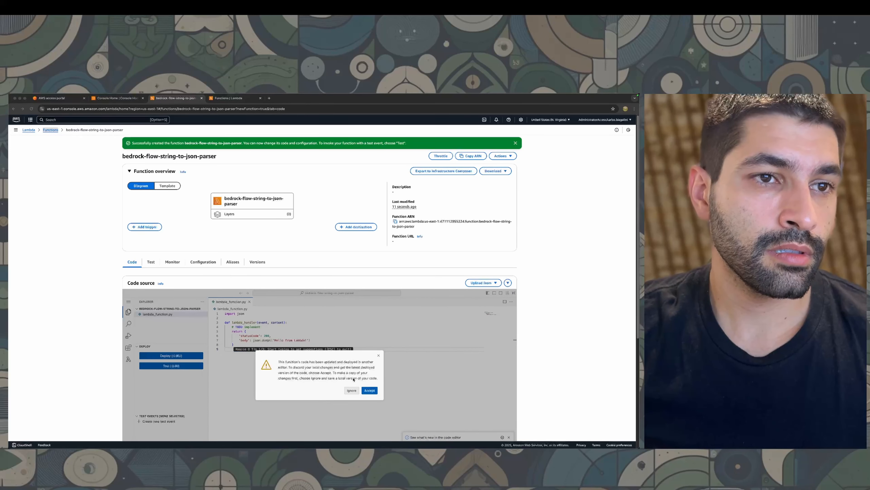
left_click(370, 390)
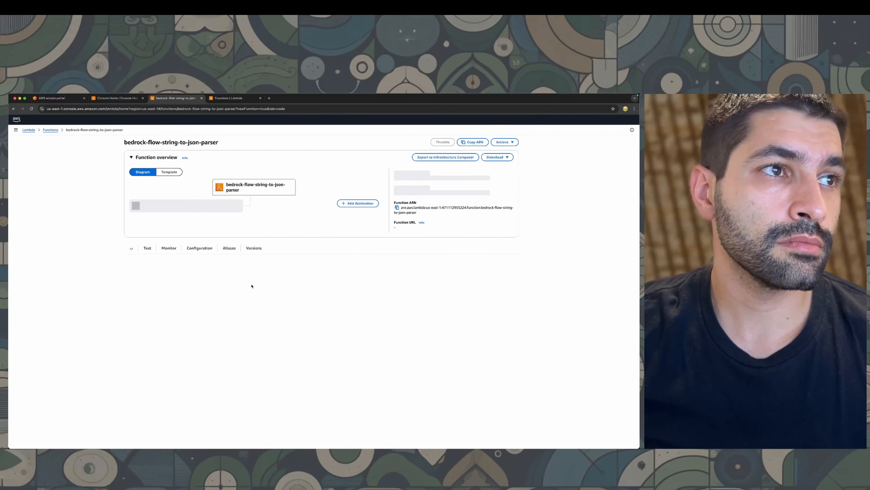
- From the functions list, start another function named bedrock-flow-dynamo-query-order-status with the Python 3.13 runtime
key("ctrl+Tab")
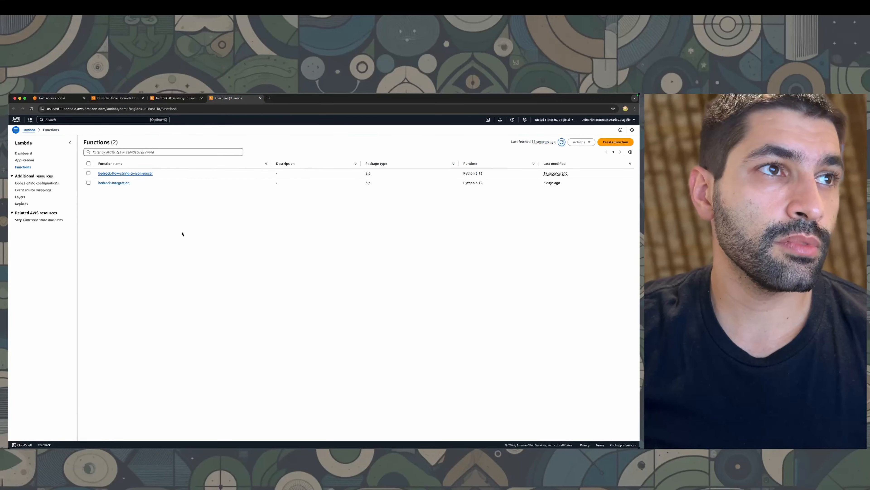
left_click(616, 142)
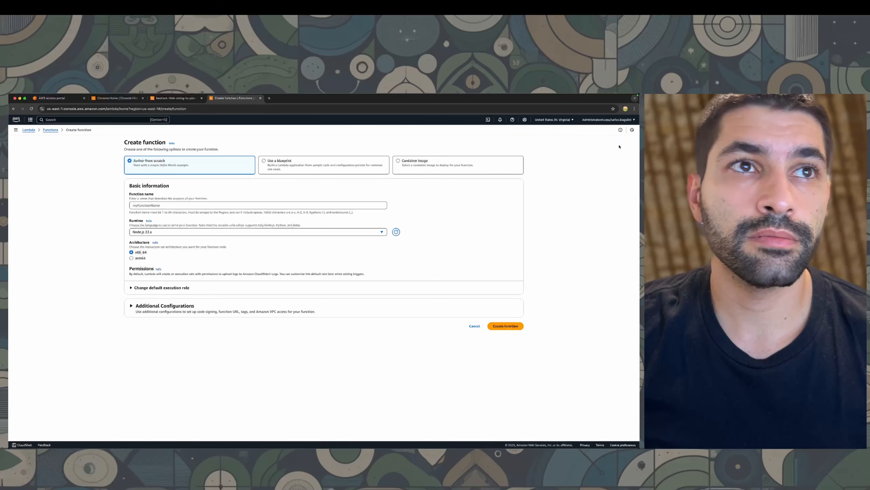
left_click(138, 205)
type("bedrock-flow-dynamo-query-order-status")
left_click(161, 232)
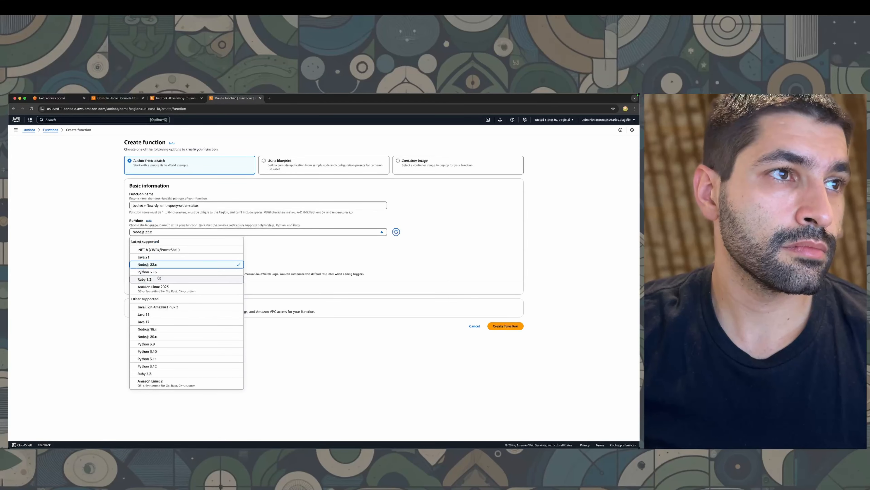
left_click(162, 271)
- Choose the existing role LambdaAdministratorAccess as the order status function's execution role
left_click(161, 287)
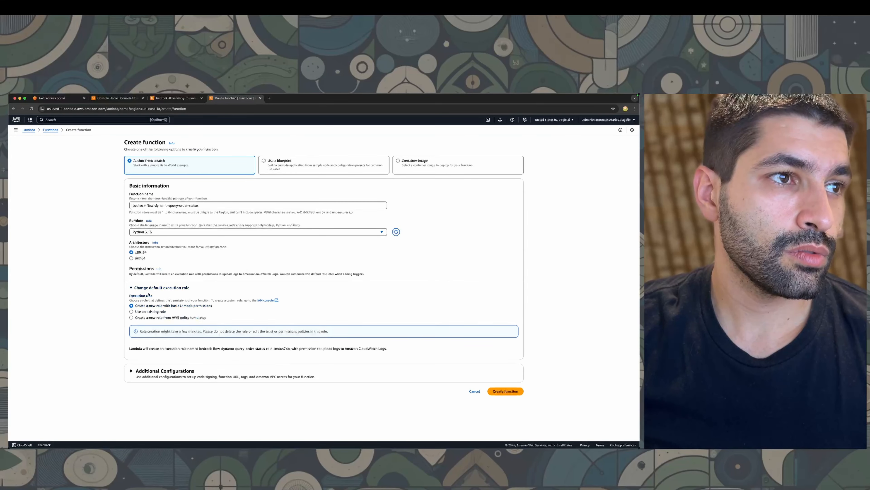
left_click(151, 312)
left_click(151, 337)
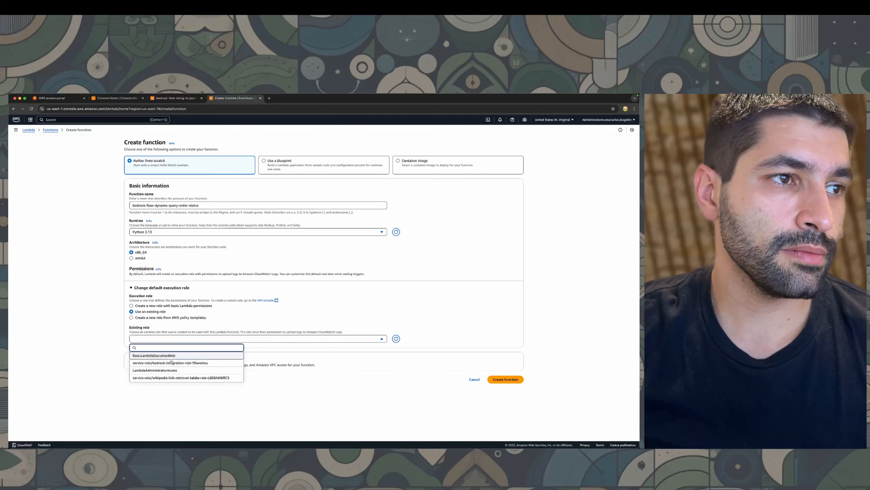
left_click(168, 370)
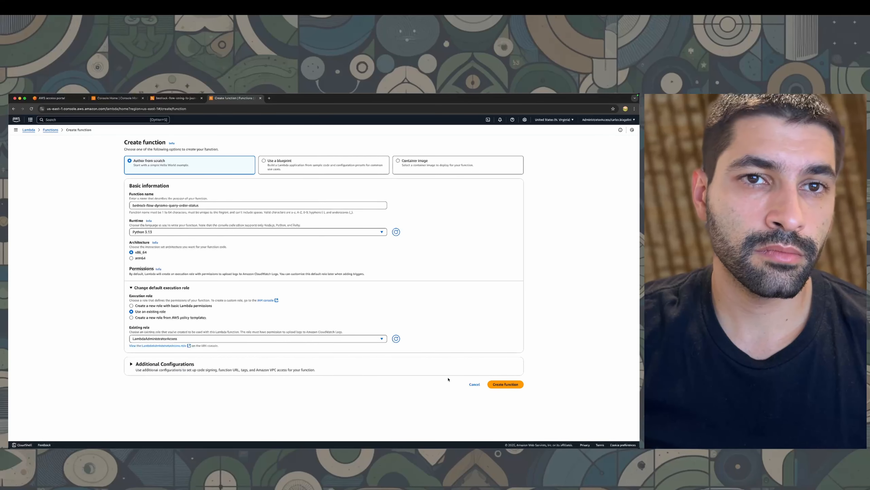
- Create the order status function and accept the latest deployed code in its editor
left_click(505, 384)
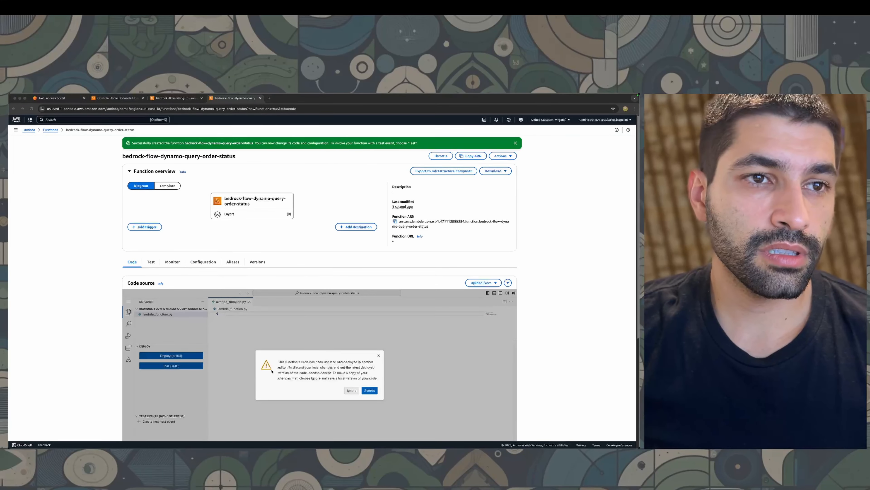
left_click(369, 391)
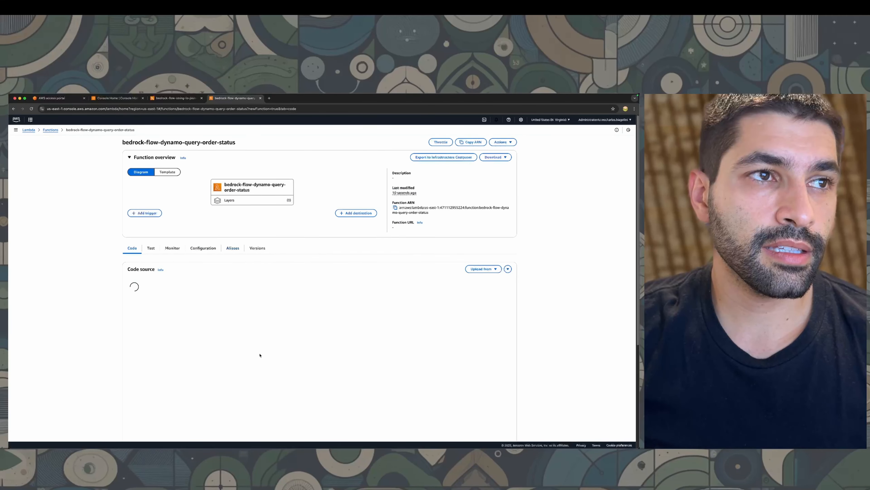
- Paste the copied DynamoDB order status query code into the function's lambda_function.py and deploy it
scroll(279, 337, "down", 2)
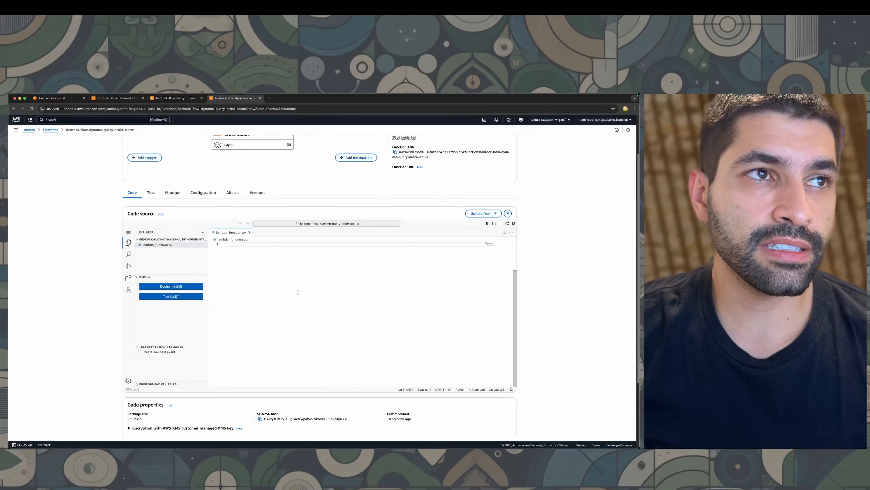
key("super+v")
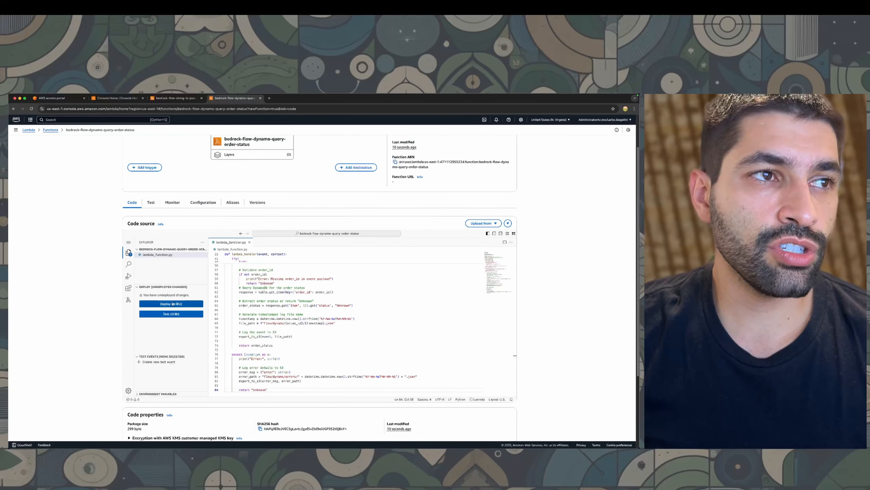
left_click(173, 303)
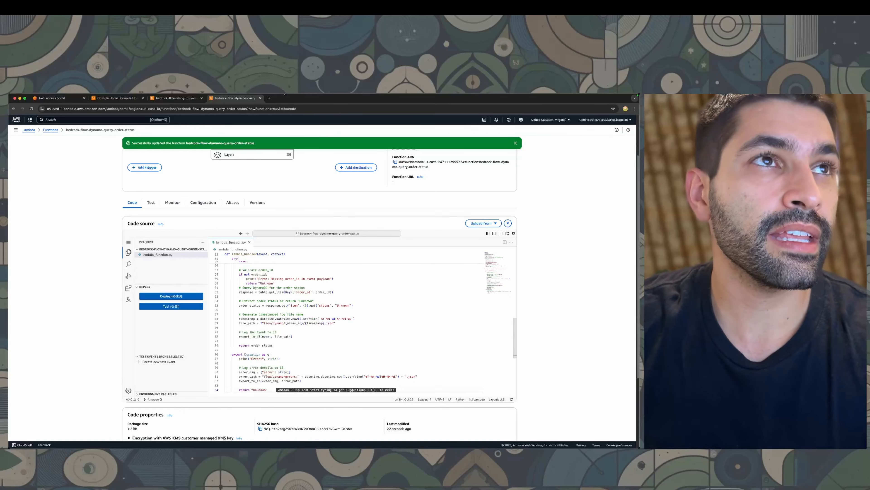
- Replace the default code of bedrock-flow-string-to-json-parser with the script from lambda_string_to_json_parser.py and deploy it
key("ctrl+shift+Tab")
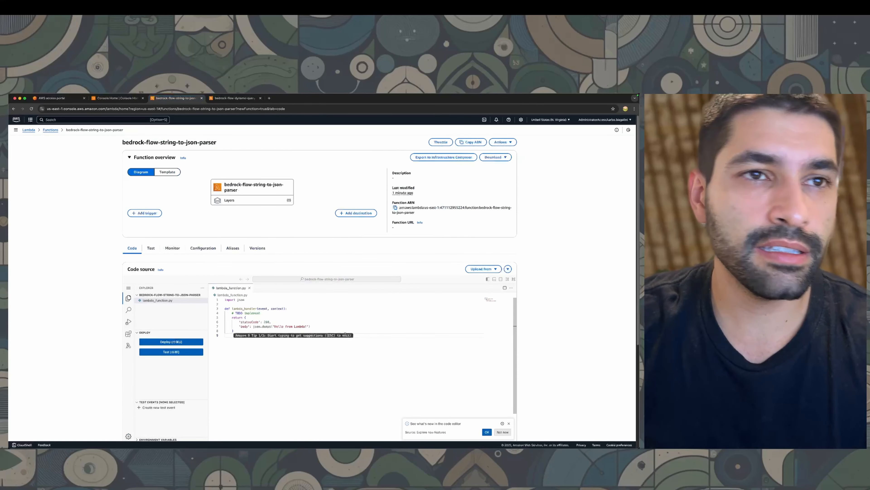
key("super+Tab")
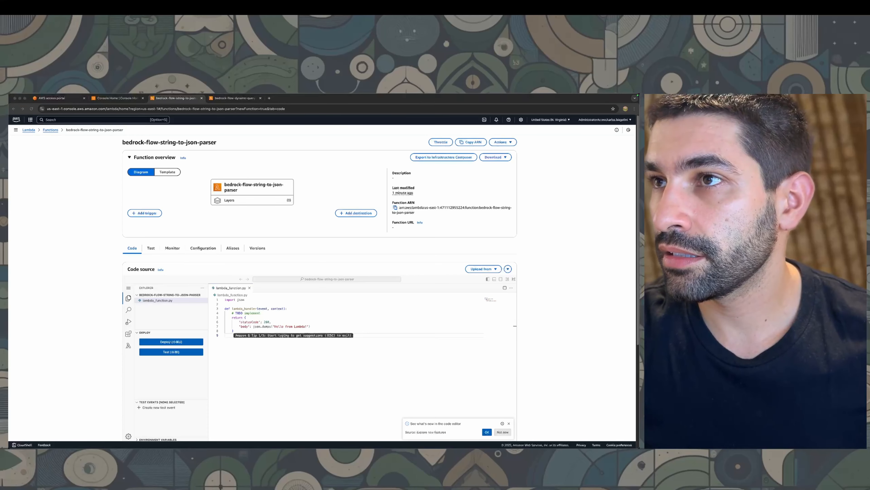
left_click(393, 343)
key("ctrl+a")
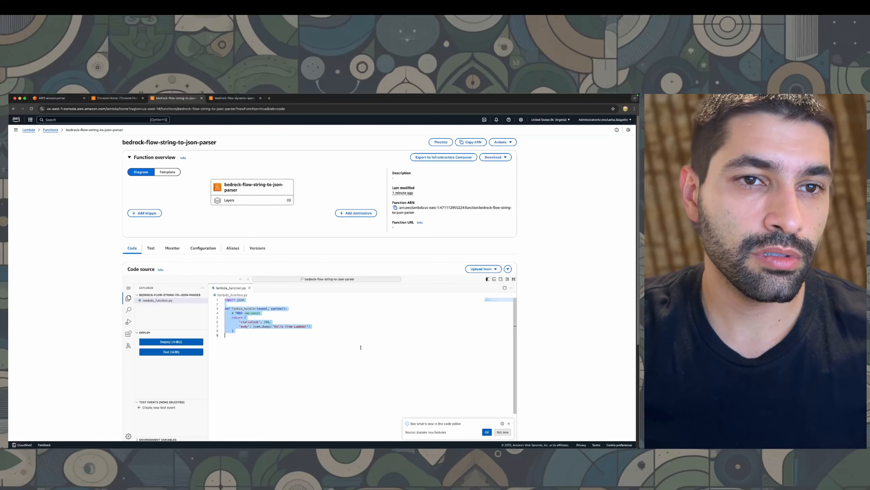
key("ctrl+v")
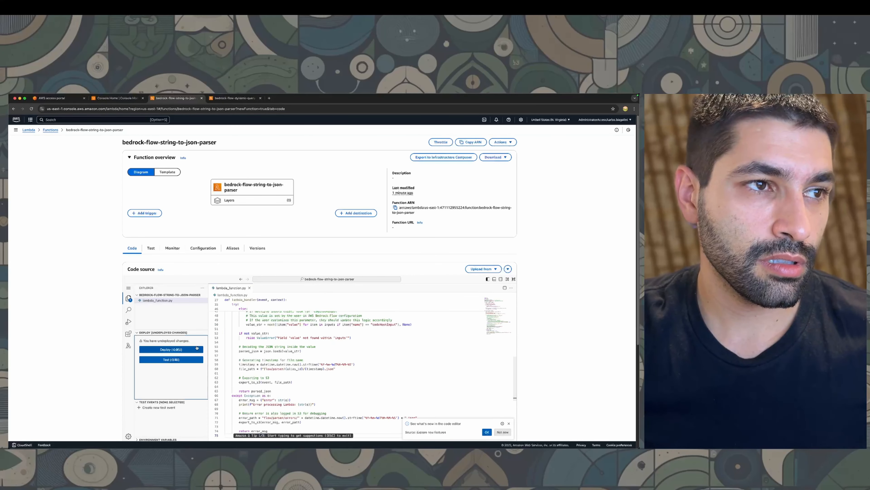
left_click(187, 349)
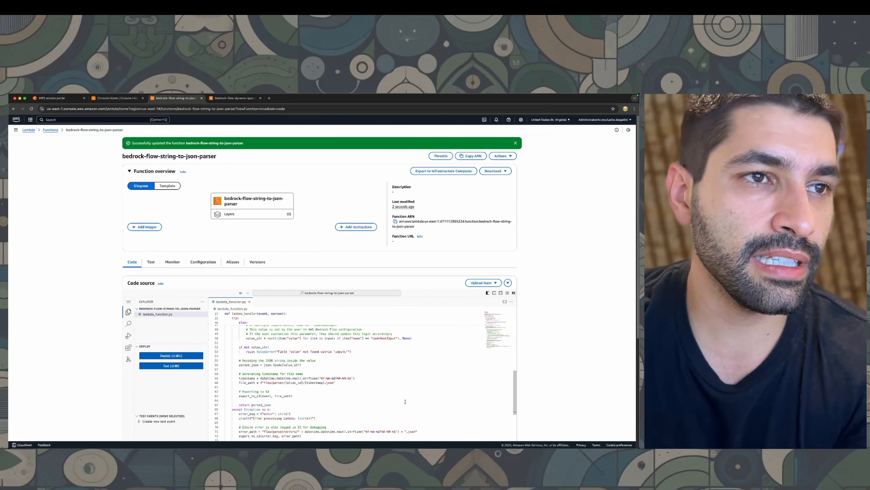
- Examine the parser's lambda_handler code, including its event and context parameters and how the event is read
scroll(308, 370, "up", 6)
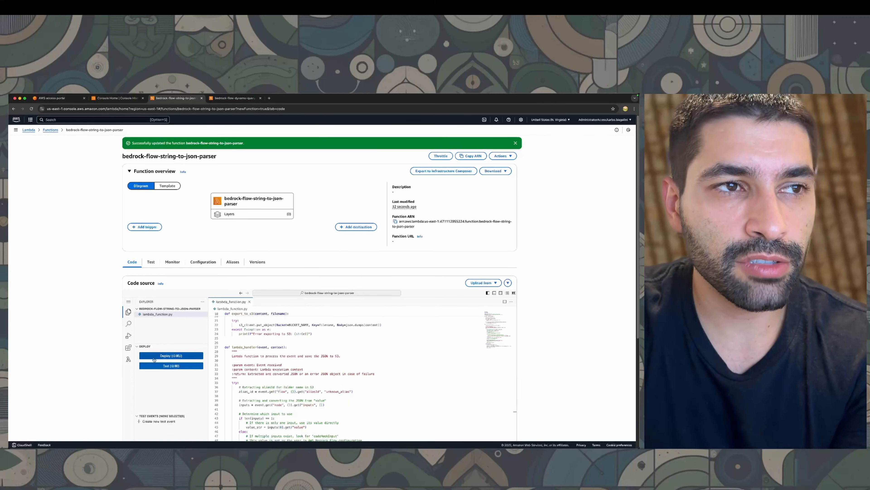
scroll(331, 330, "down", 5)
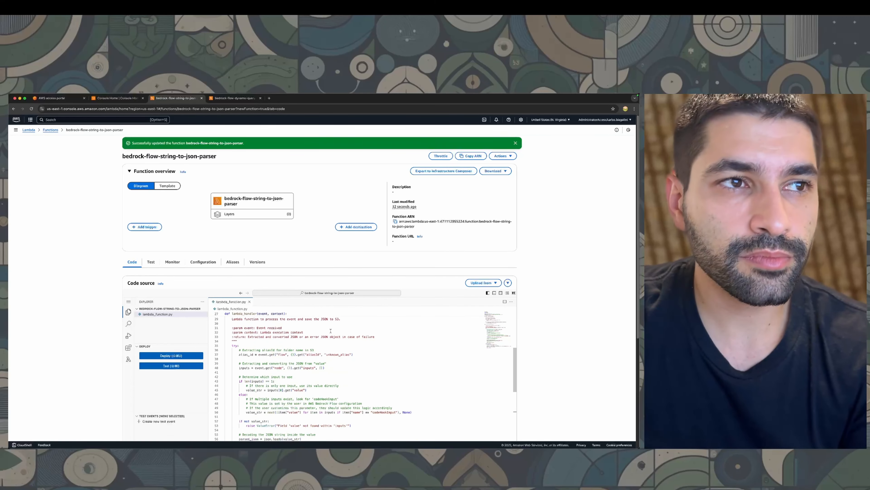
scroll(331, 330, "up", 5)
scroll(145, 311, "down", 1)
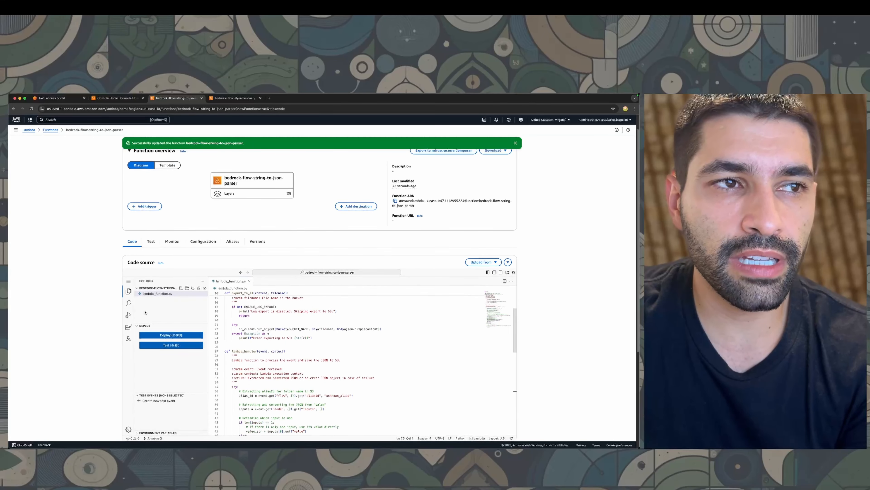
double_click(247, 350)
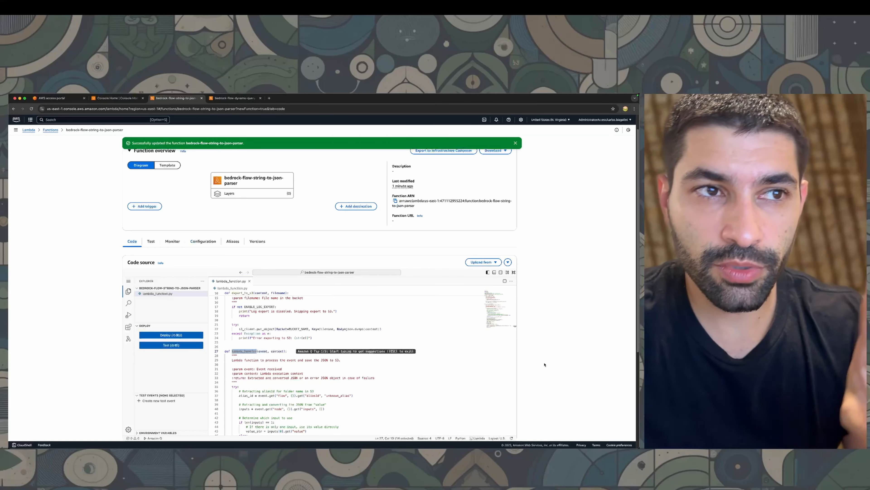
double_click(263, 351)
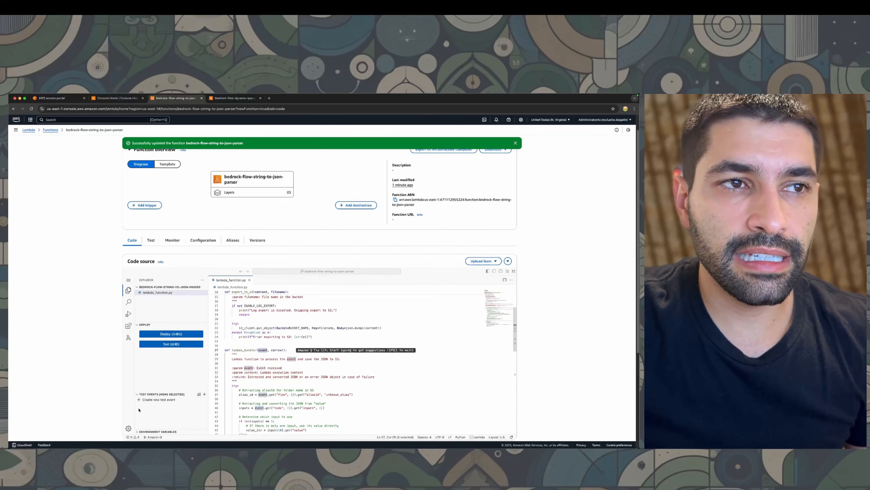
scroll(529, 345, "down", 2)
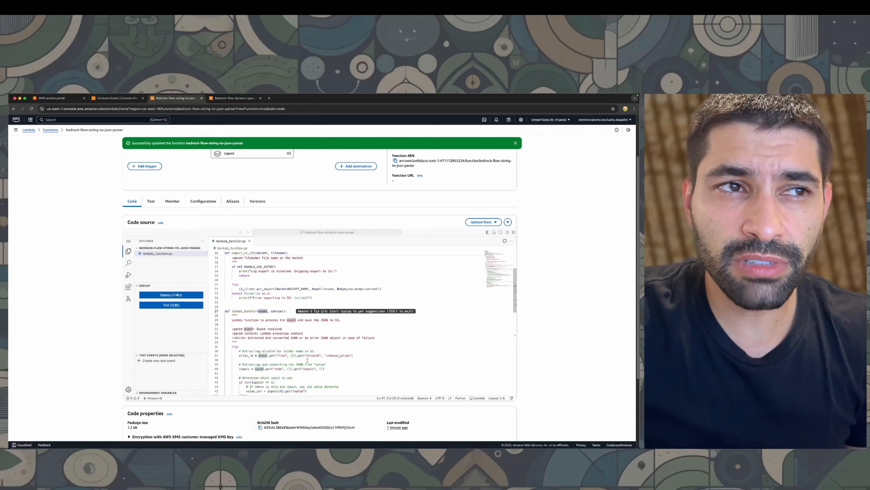
double_click(277, 311)
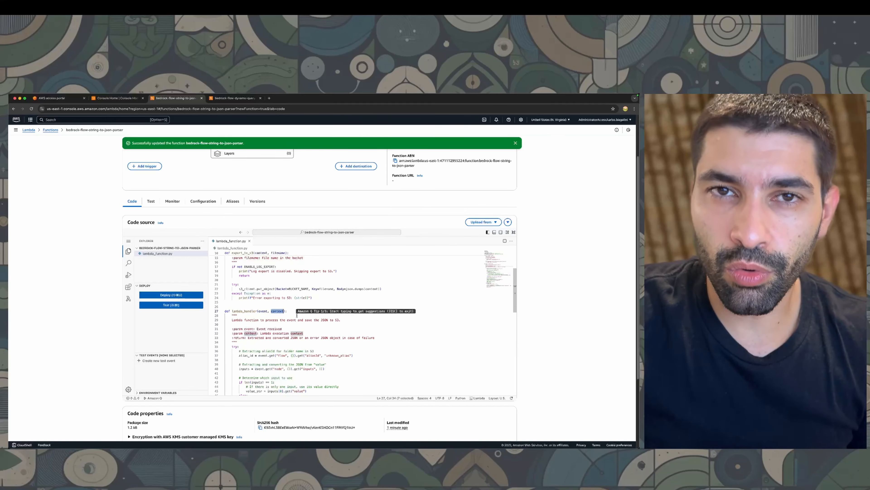
double_click(263, 311)
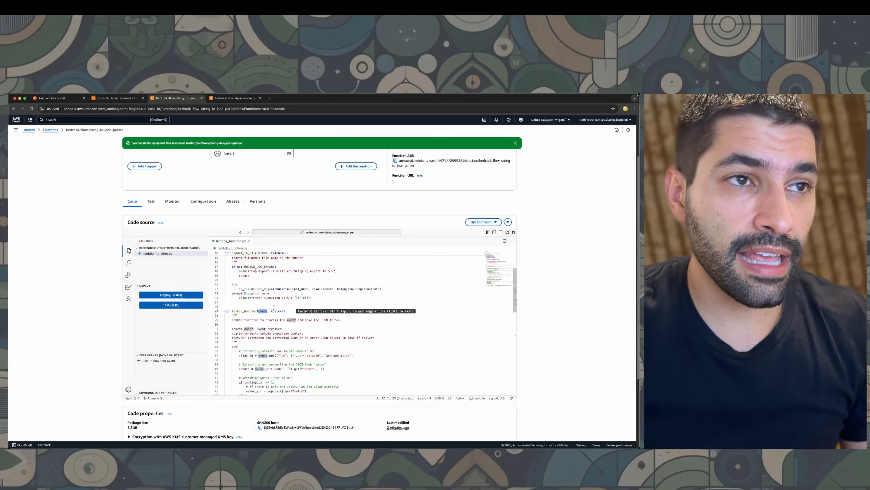
- Open the parser function's test event form and load the CloudFront HTTP Redirect template
left_click(150, 201)
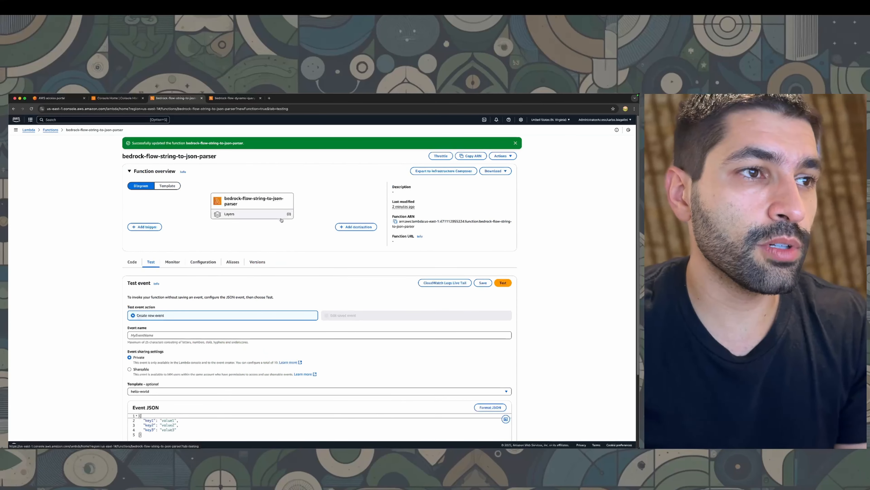
scroll(281, 222, "down", 3)
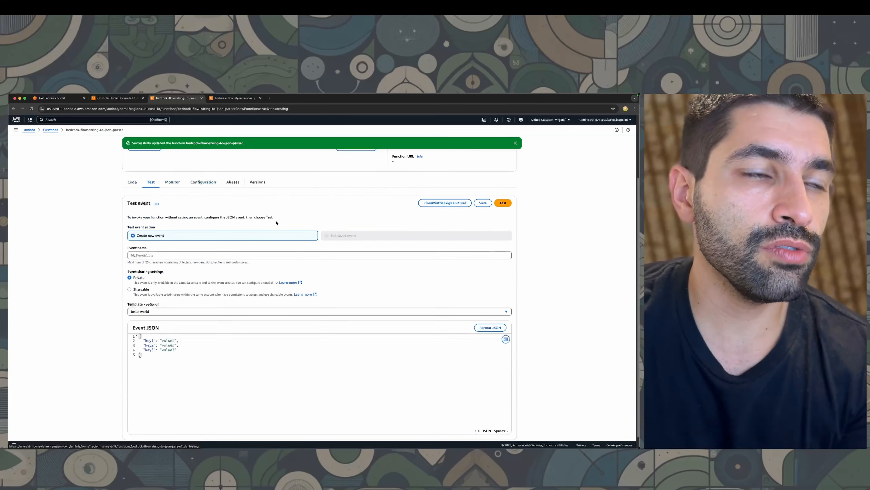
left_click(157, 312)
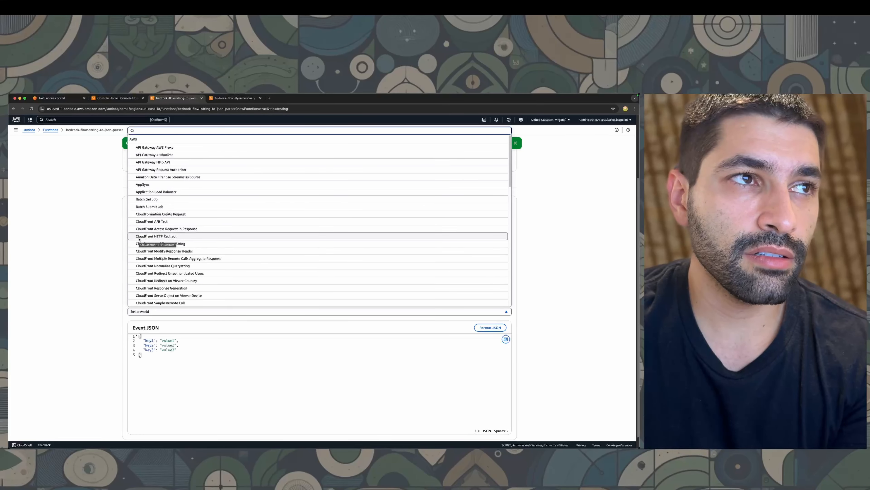
left_click(157, 236)
scroll(92, 291, "down", 3)
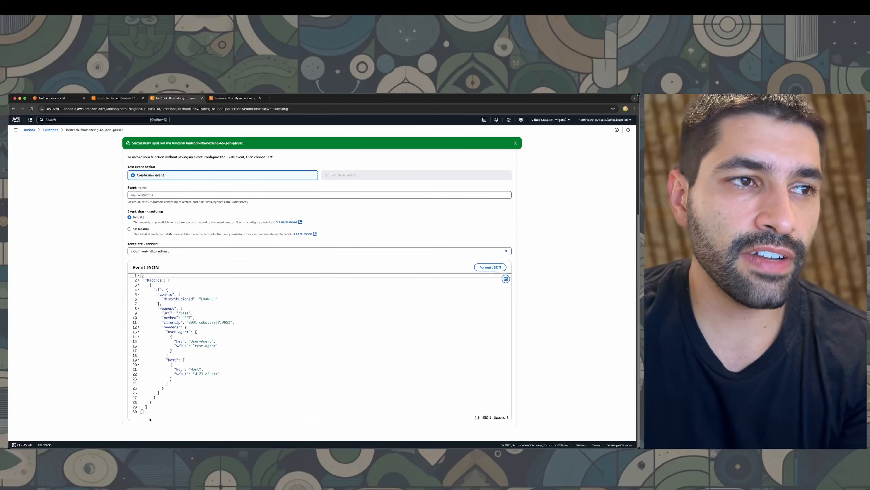
- Examine the template's sample event JSON and browse the other event templates available for testing
left_click_drag(147, 412, 141, 285)
left_click(206, 398)
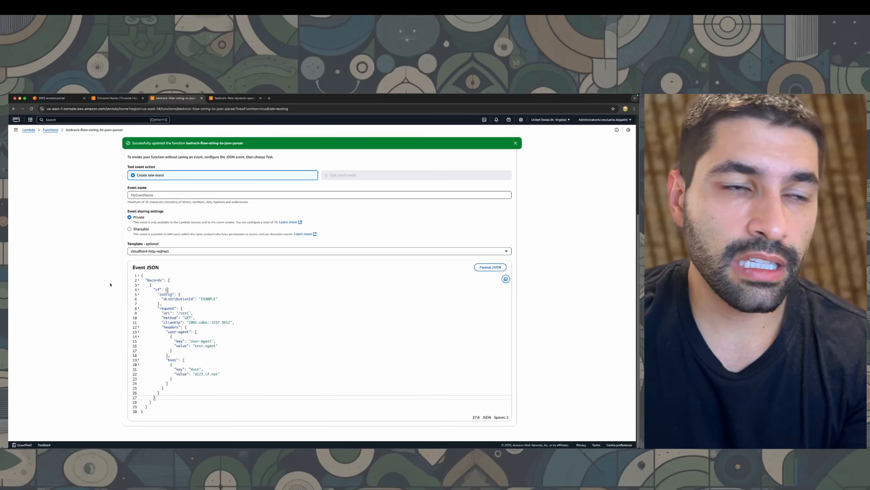
left_click_drag(110, 284, 109, 254)
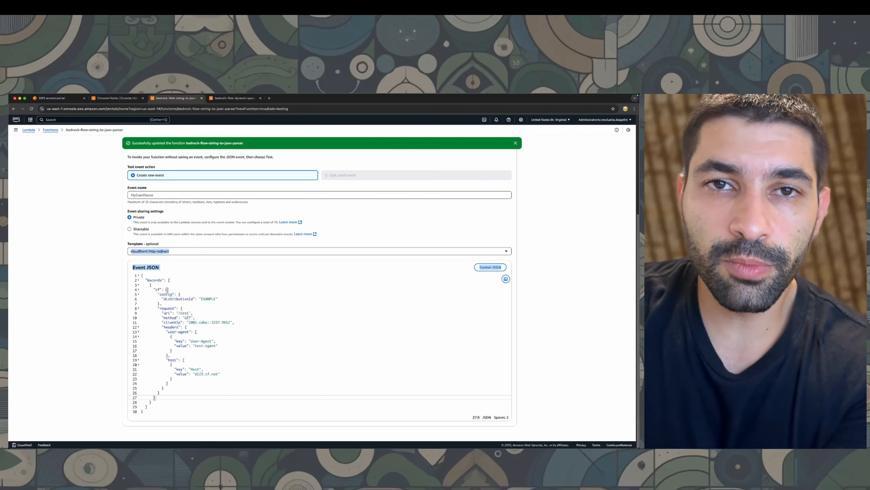
left_click(273, 252)
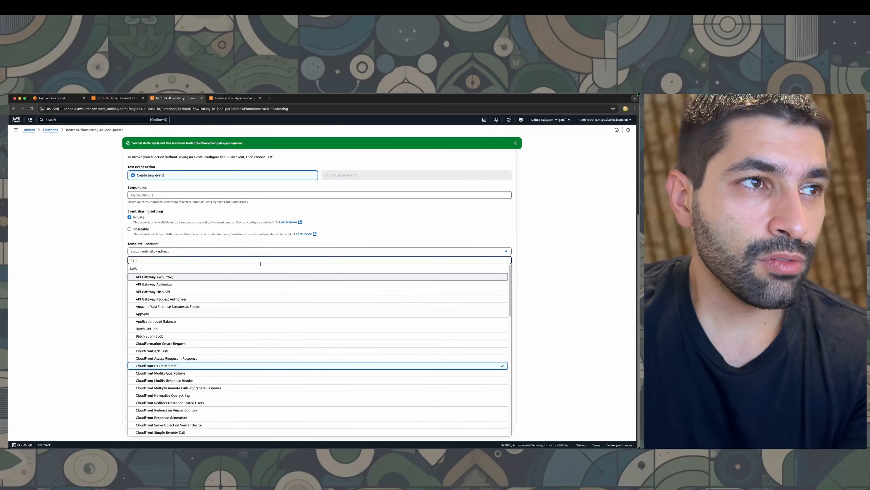
scroll(245, 307, "up", 2)
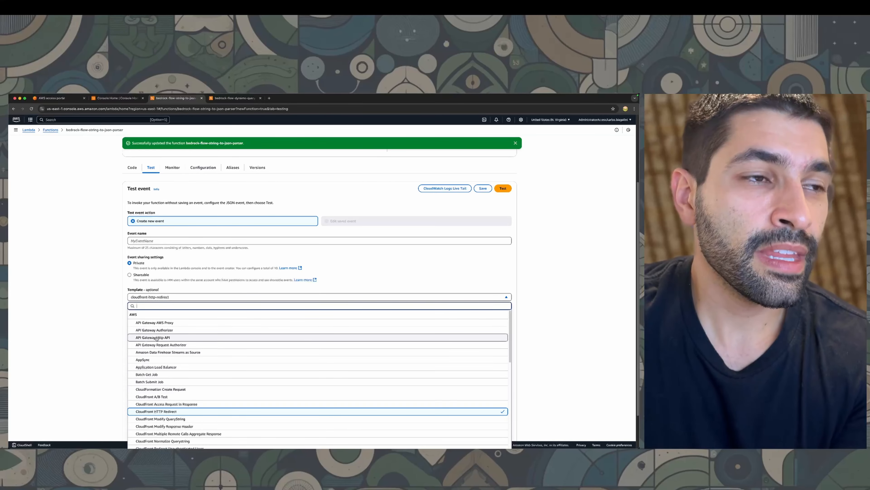
scroll(164, 350, "down", 1)
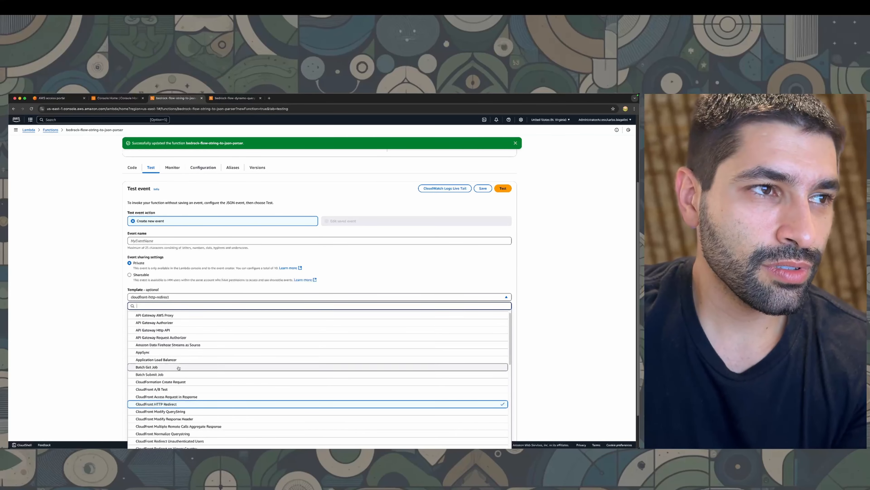
scroll(179, 368, "down", 1)
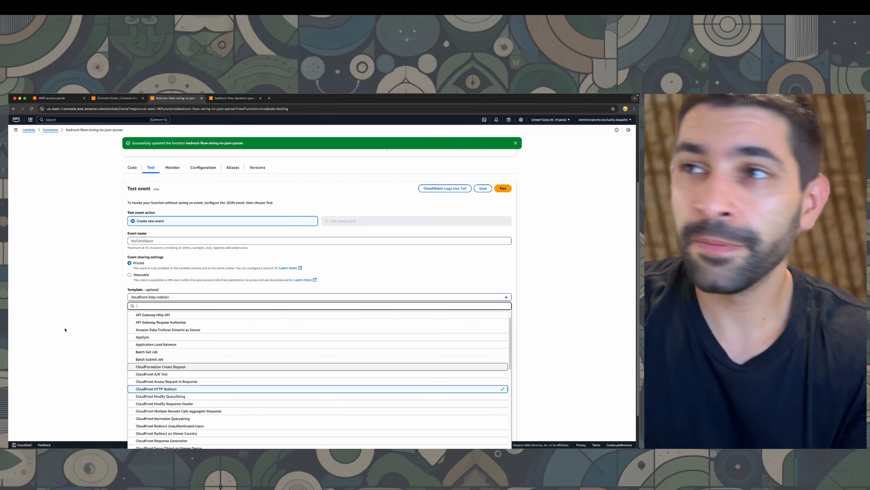
- Switch to VS Code, maximize its window and open the test payload lambda_test_string_to_json_parser.json
key("super+Tab")
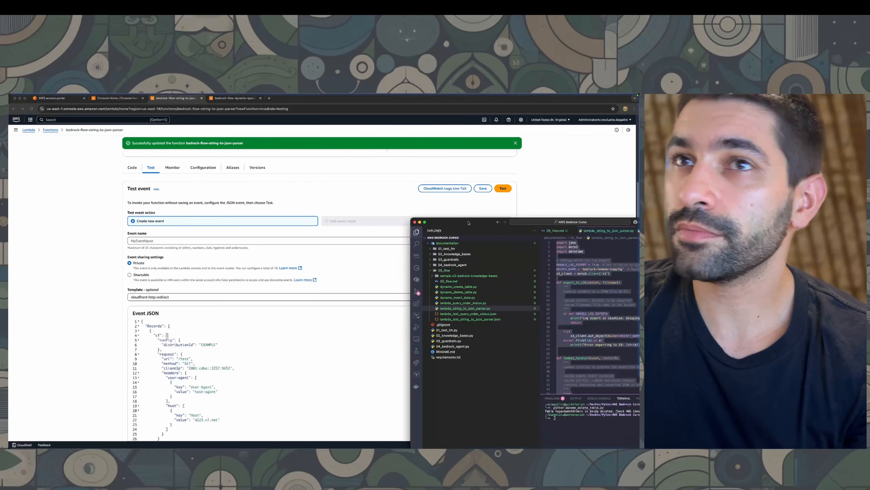
double_click(469, 223)
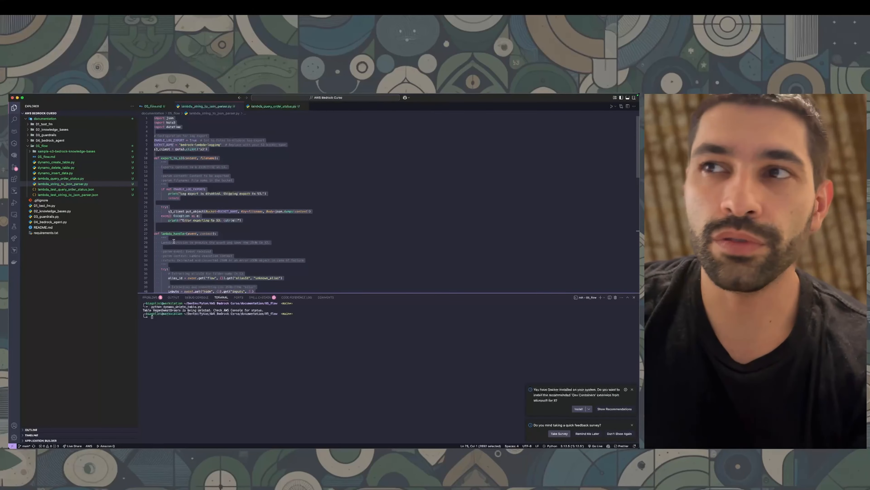
left_click(59, 190)
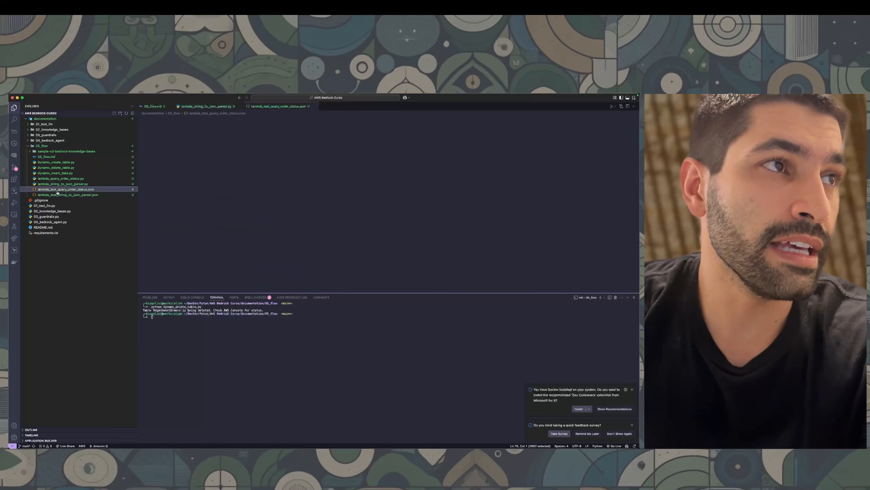
left_click(60, 195)
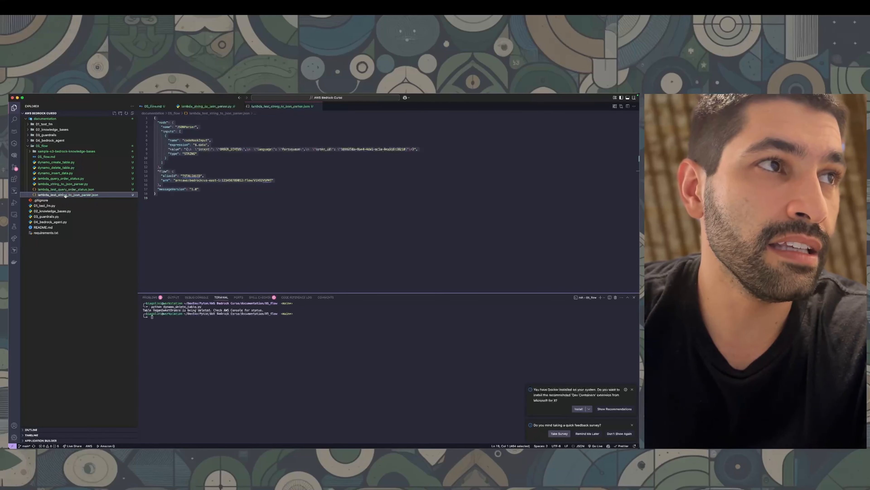
- Open lambda_test_query_order_status.json and examine the node definition and its name in the payload
left_click(65, 190)
left_click(212, 209)
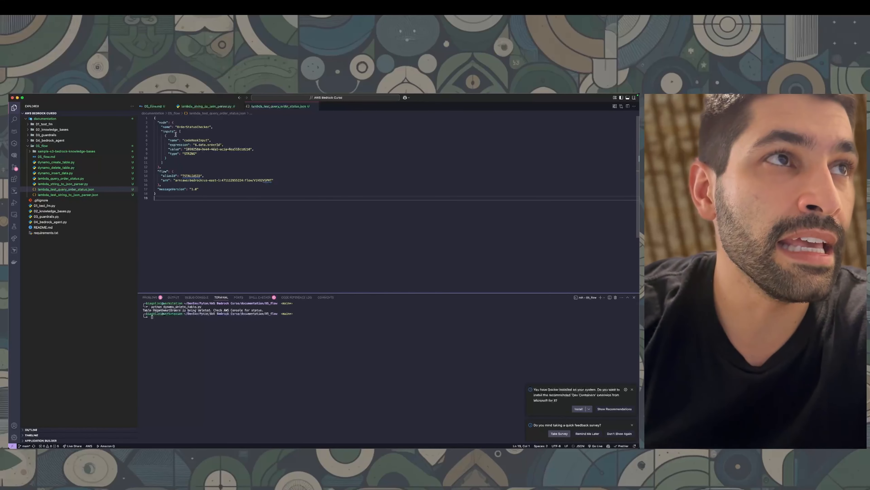
left_click(168, 128)
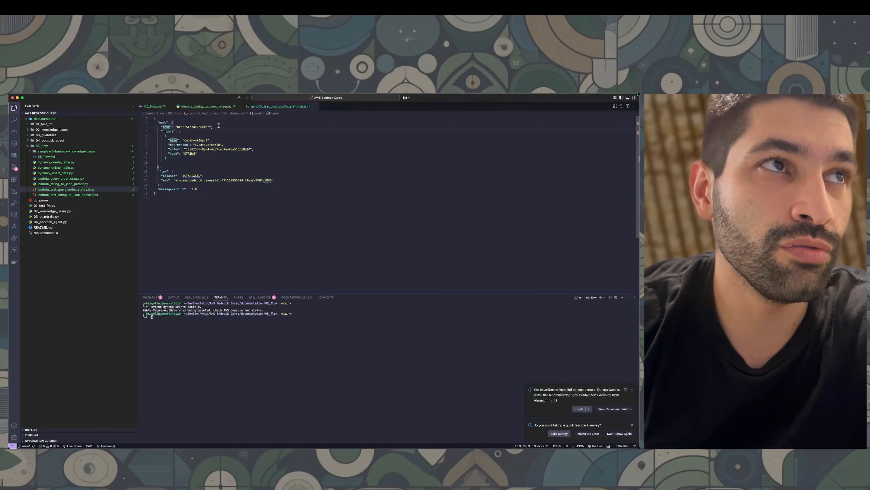
left_click_drag(218, 126, 163, 127)
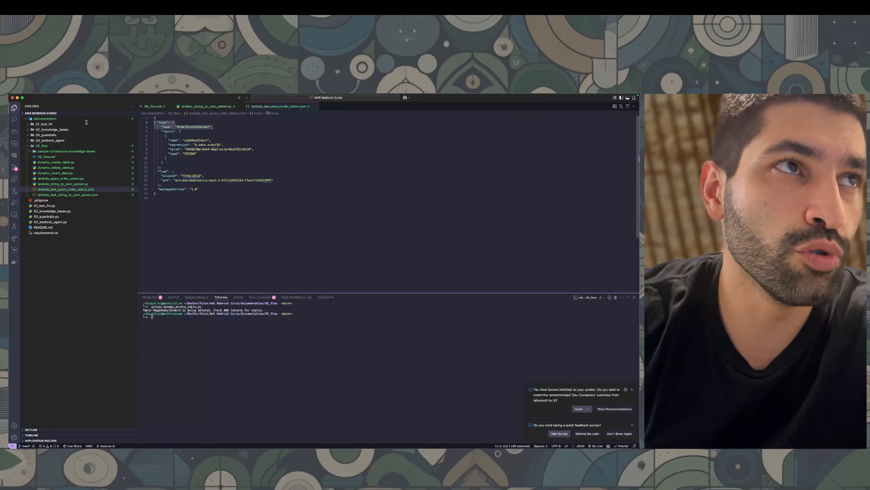
- Examine the inputs array of the OrderStatusChecker node in the order status payload
left_click(205, 155)
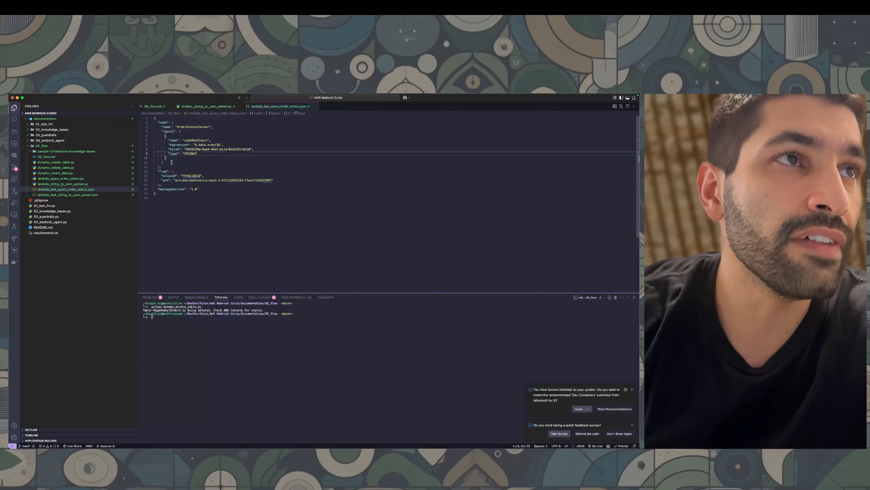
left_click_drag(169, 162, 137, 135)
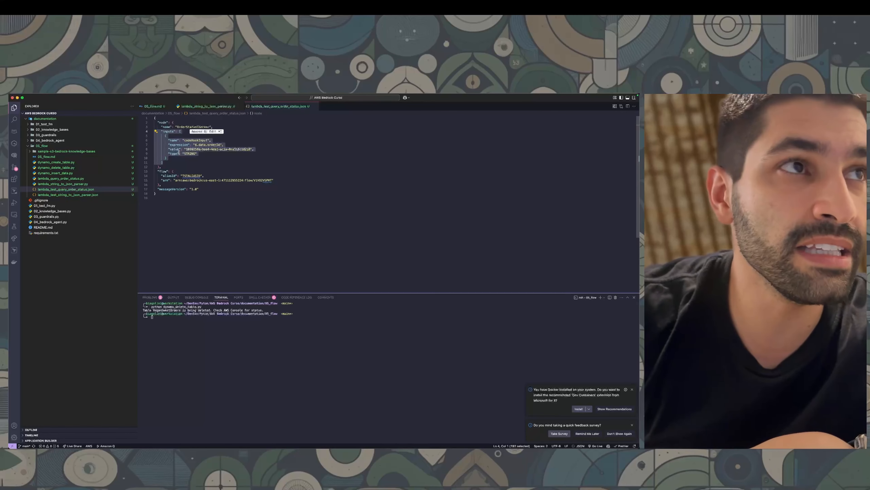
left_click(171, 158)
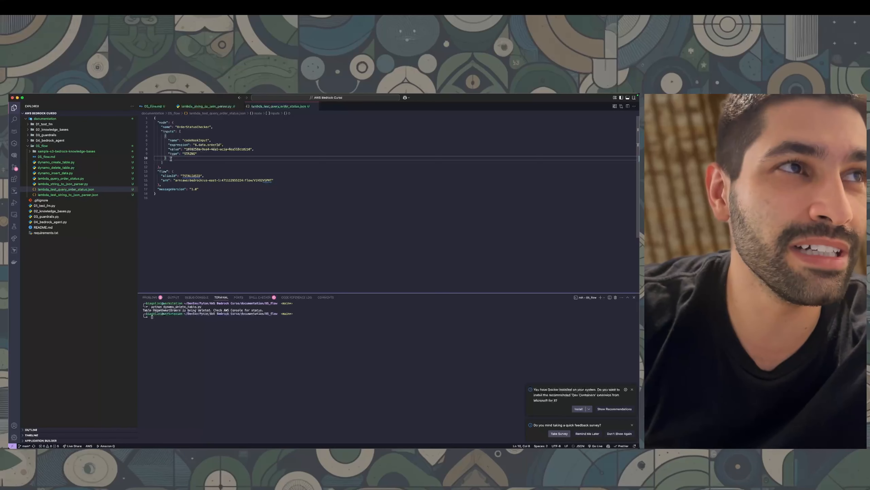
left_click_drag(164, 161, 151, 152)
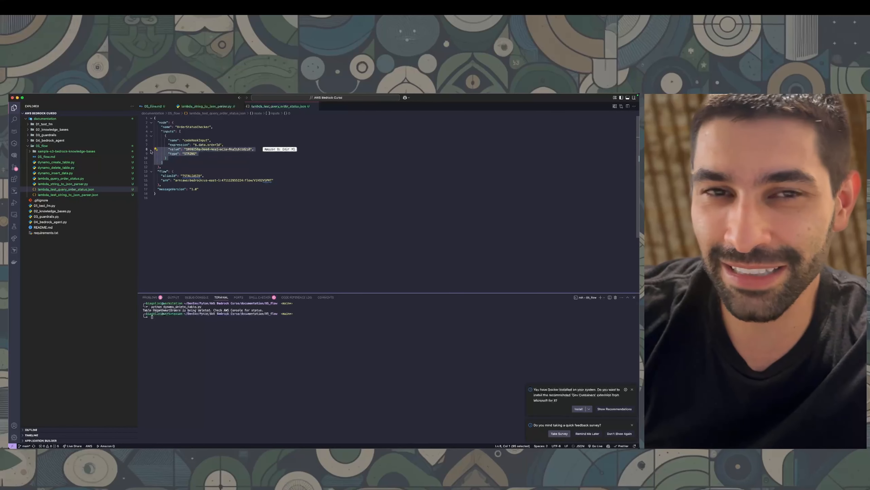
left_click(173, 162)
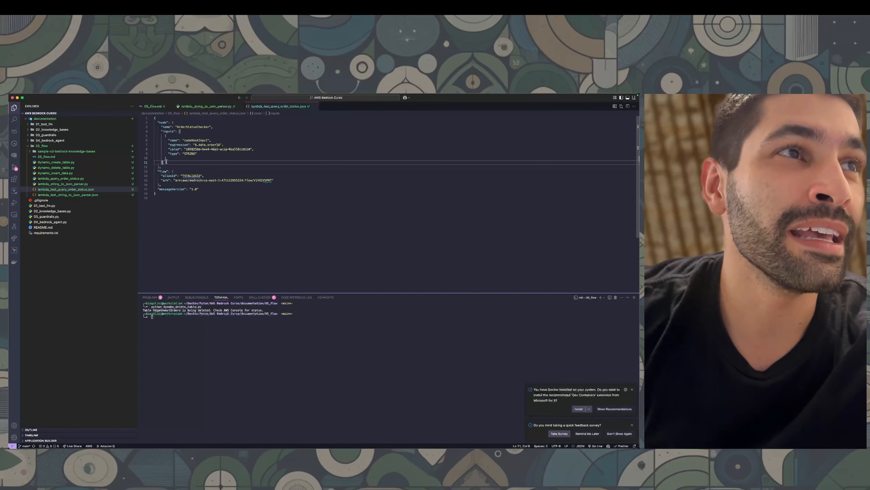
left_click_drag(167, 158, 144, 139)
left_click(186, 131)
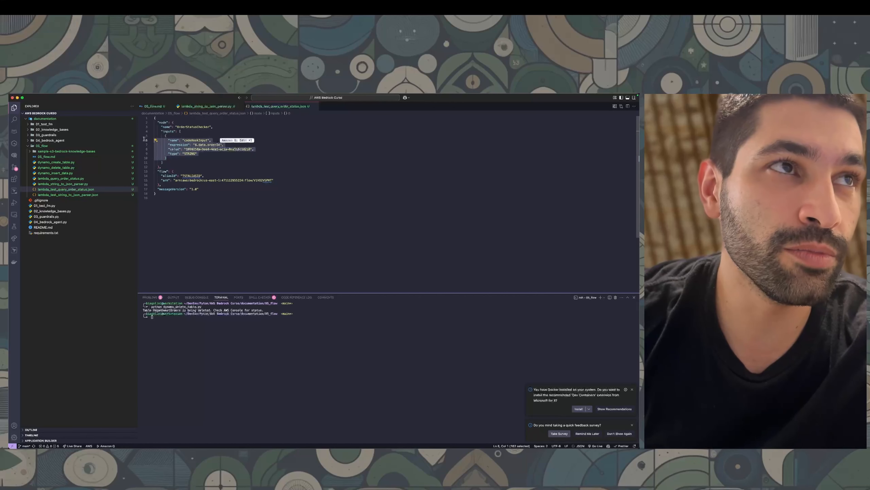
left_click(188, 156)
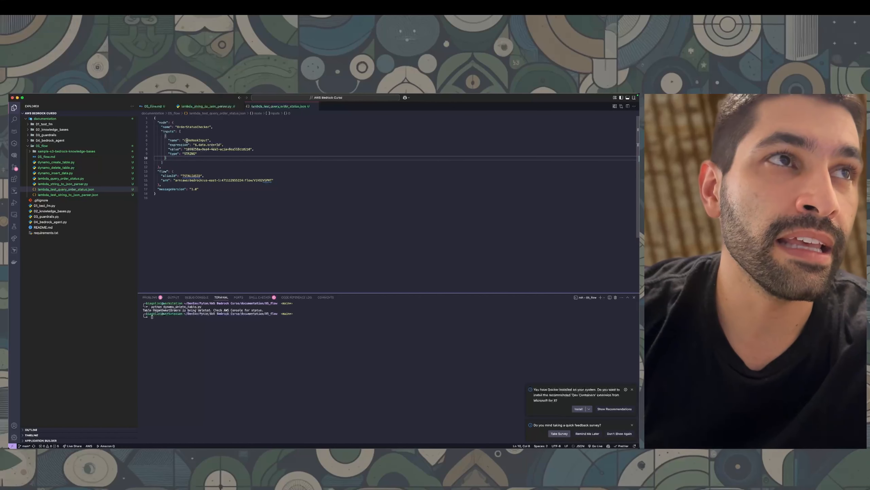
- Examine the codeHookInput name, the $.data.orderId expression and the order ID value field in the payload's input
left_click_drag(186, 140, 175, 141)
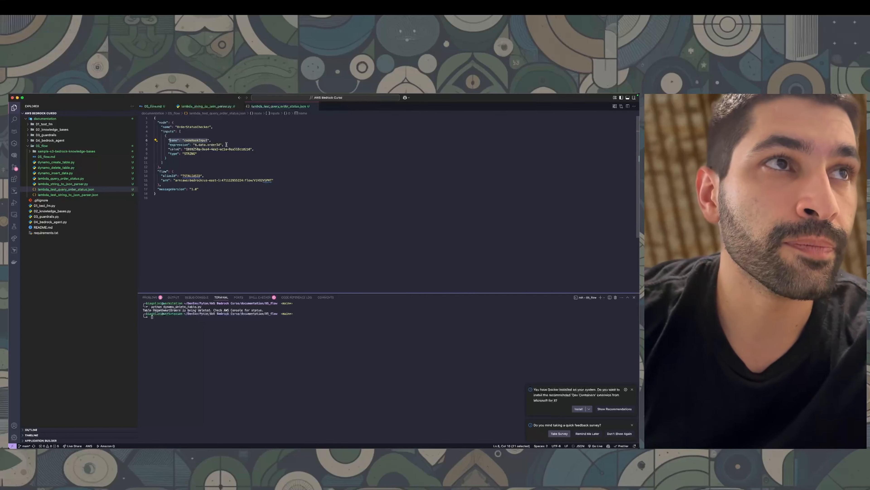
left_click(227, 144)
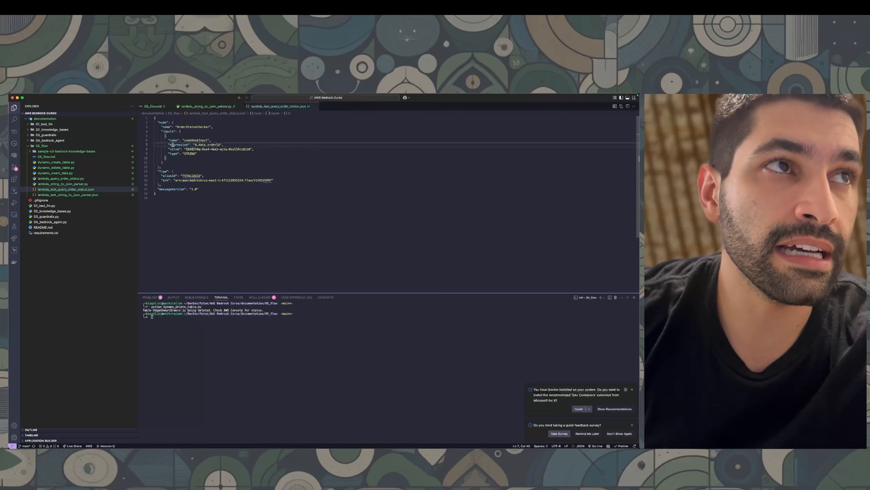
left_click_drag(169, 145, 255, 146)
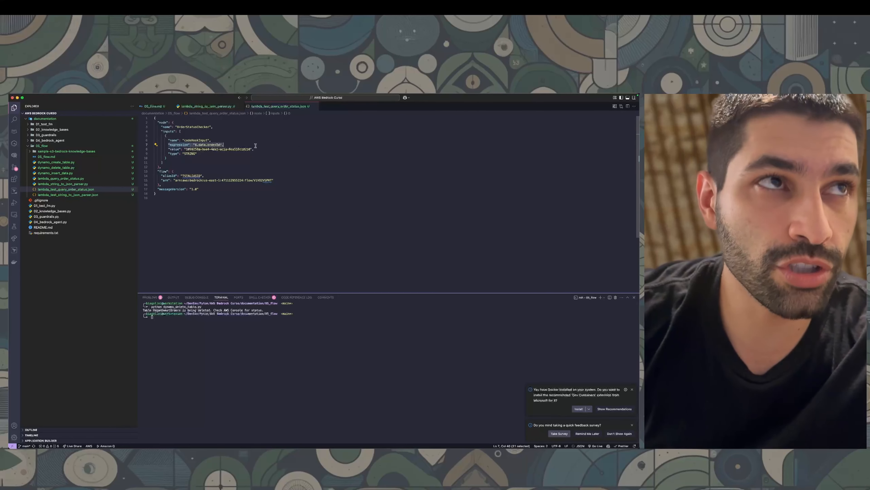
left_click(237, 143)
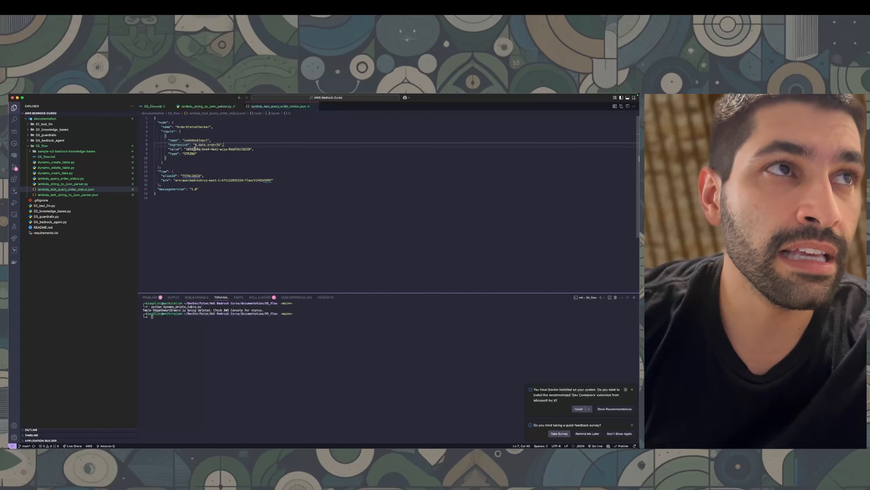
left_click_drag(184, 149, 254, 148)
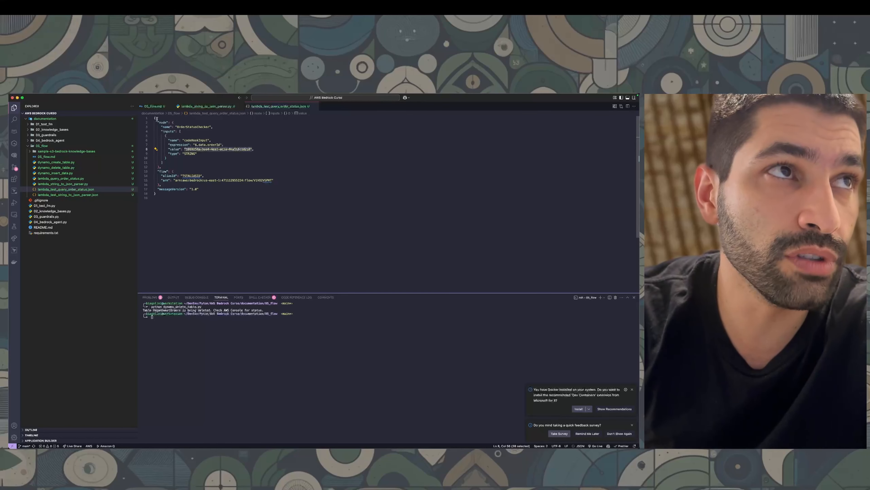
left_click_drag(273, 150, 215, 149)
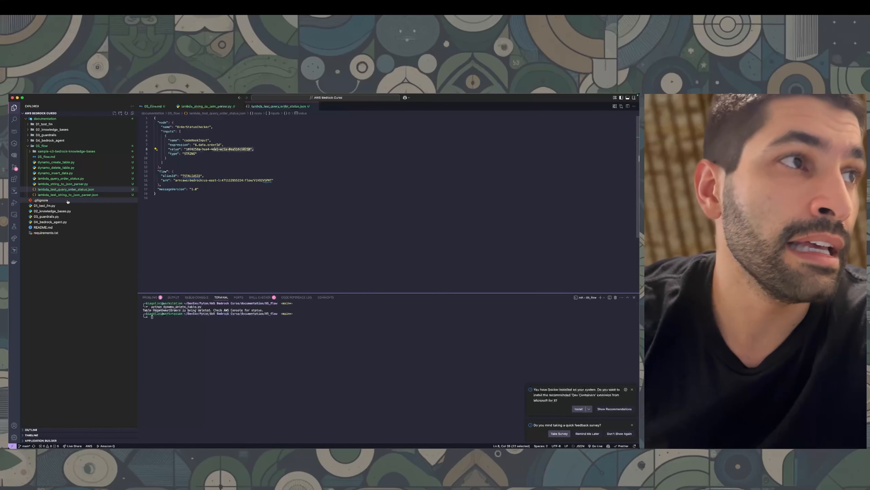
- Open lambda_test_string_to_json_parser.json, examine its escaped JSON value and compare it with the handler code in lambda_string_to_json_parser.py
left_click(78, 194)
left_click(306, 174)
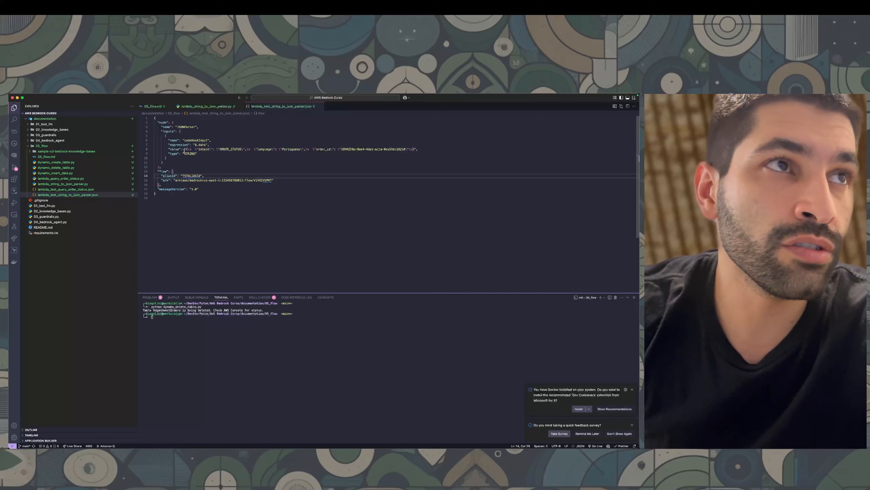
left_click_drag(184, 149, 420, 150)
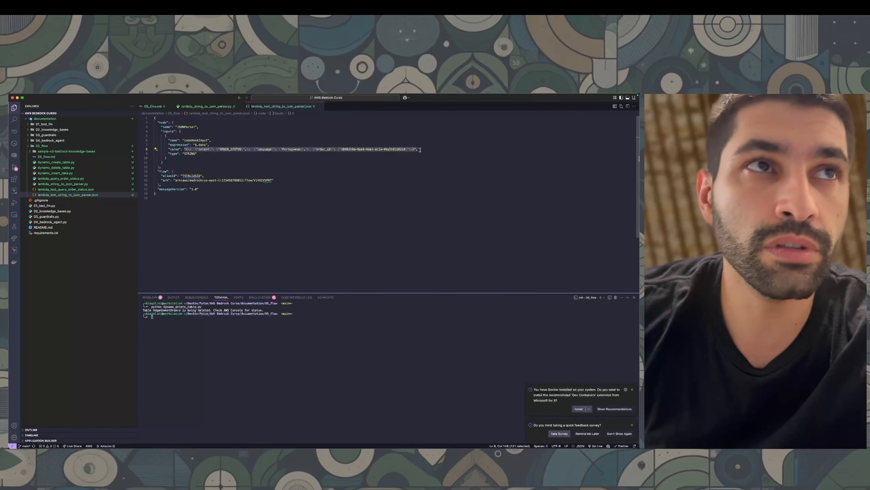
left_click(203, 107)
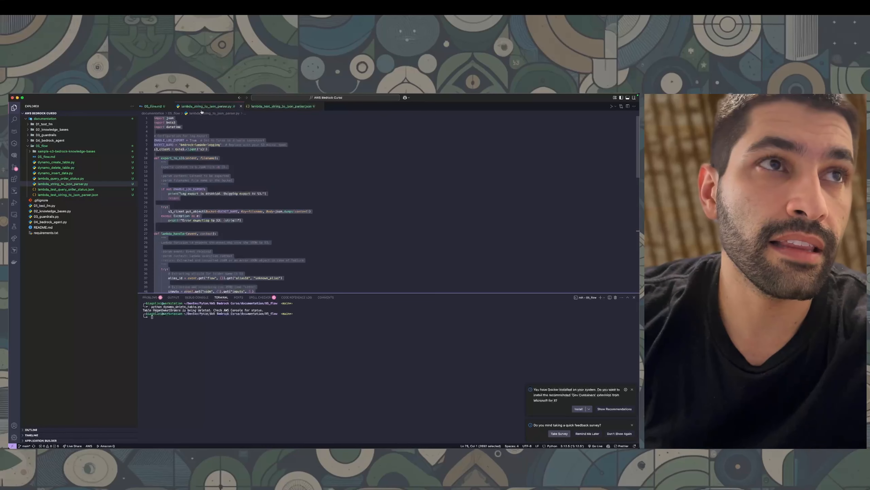
left_click(331, 234)
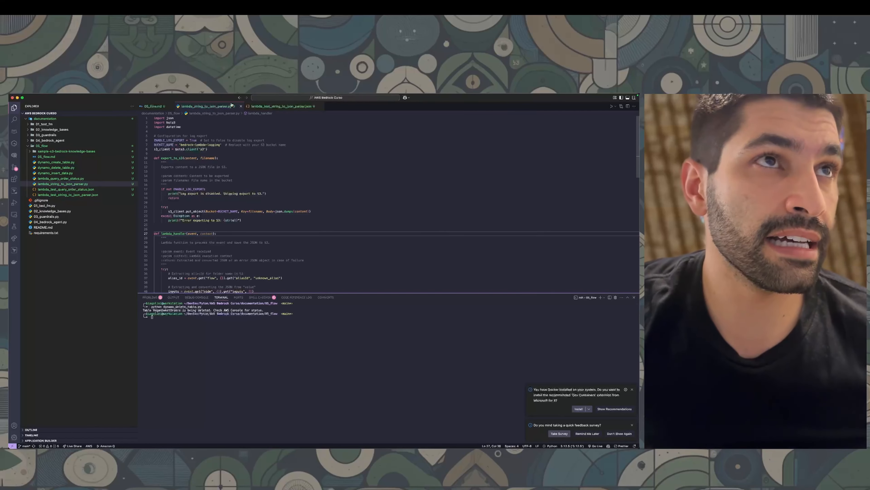
- Return to lambda_test_string_to_json_parser.json and copy its entire contents
left_click(267, 106)
left_click(266, 153)
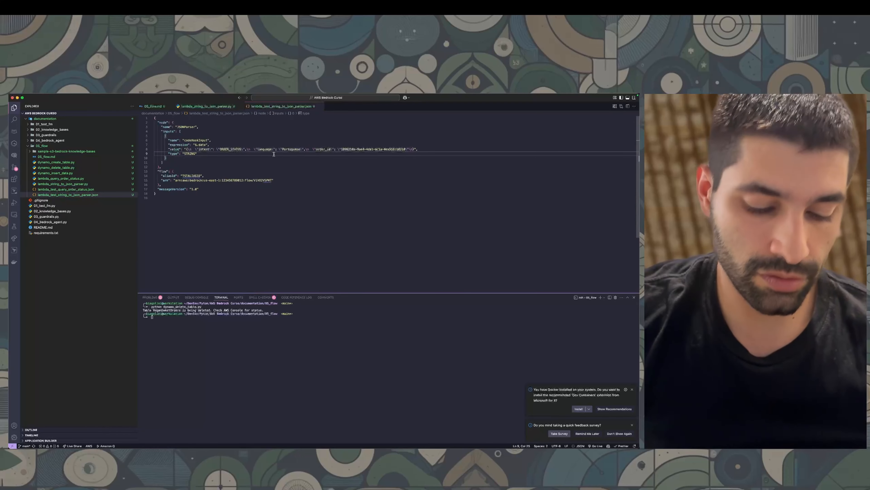
key("super+a")
key("super+c")
- Switch to the AWS console in the browser and replace the parser function's sample event JSON with the copied payload
left_click_drag(511, 98, 640, 144)
scroll(44, 265, "up", 3)
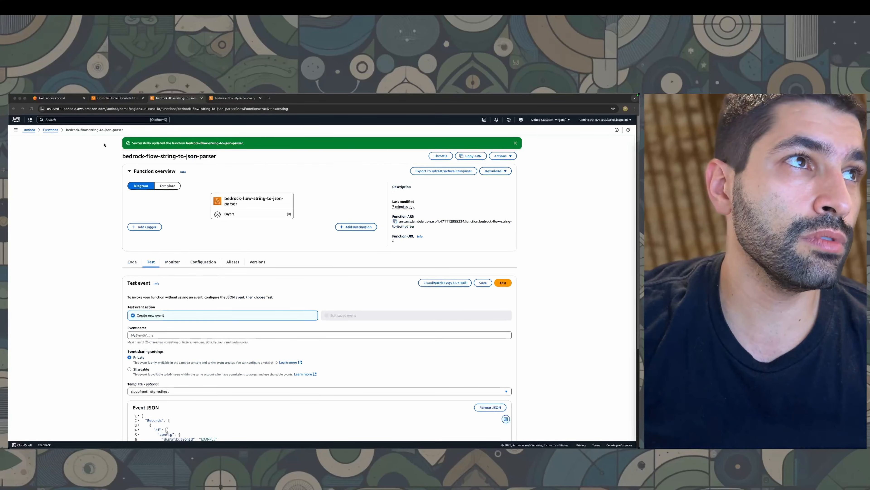
scroll(206, 308, "down", 4)
left_click(205, 382)
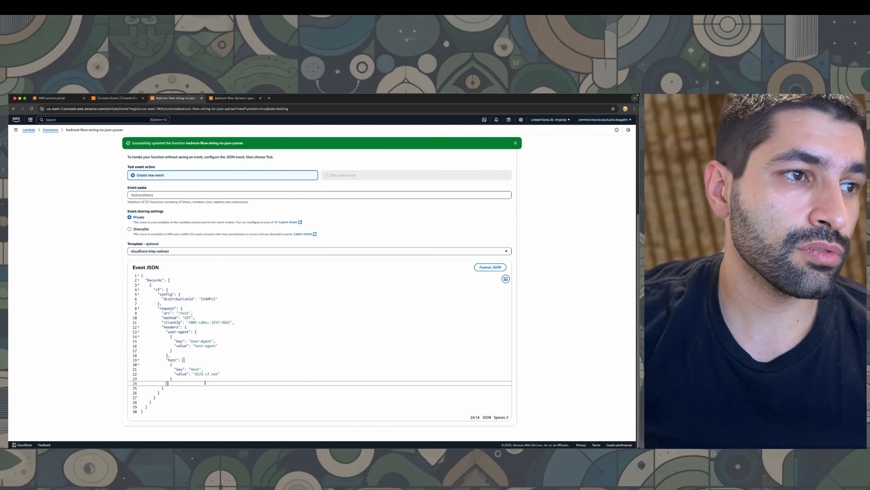
key("super+a")
key("super+v")
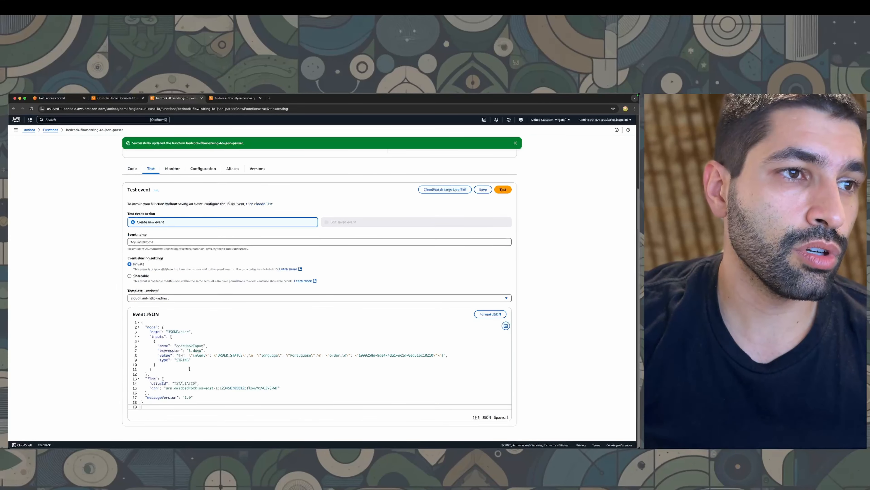
- Name the parser function's new test event Test and save it
left_click(161, 242)
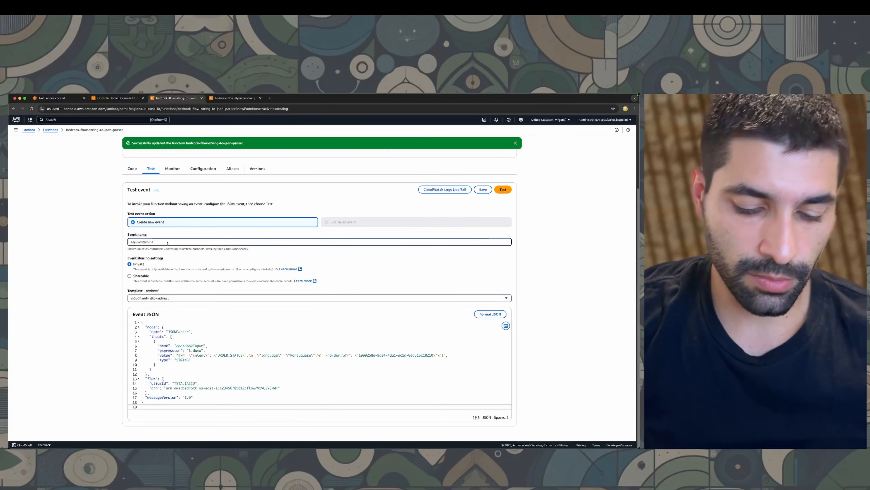
type("Test")
left_click(483, 190)
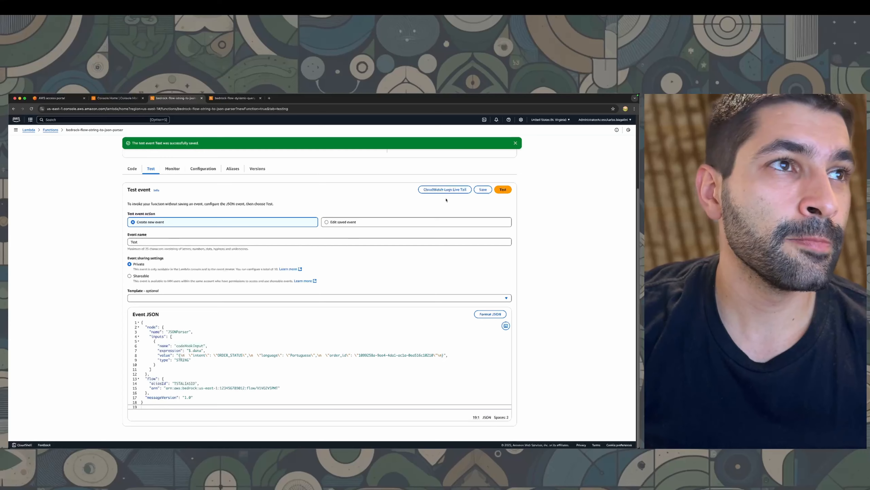
- Run the test on the bedrock-flow-string-to-json-parser function and examine the execution details and returned JSON
left_click(503, 189)
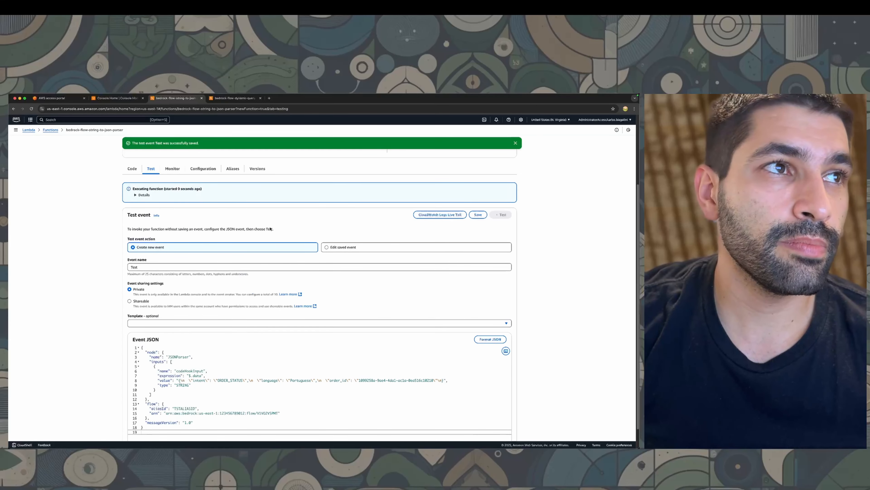
left_click(140, 195)
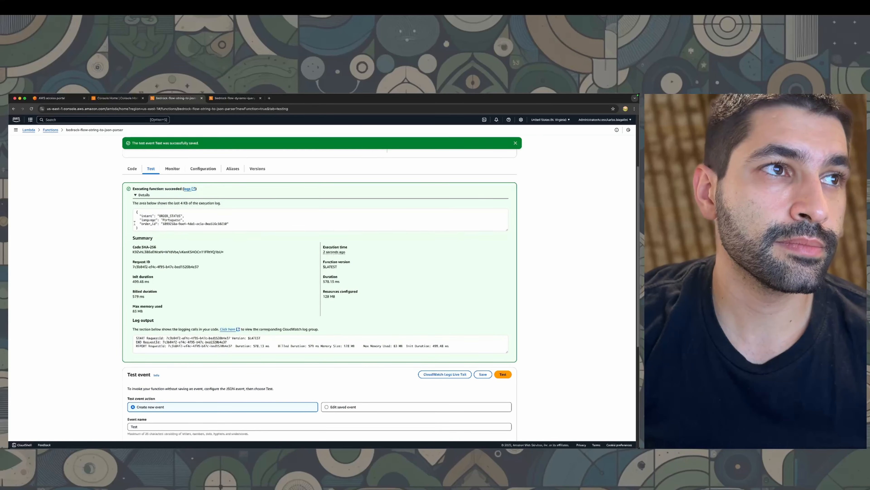
left_click_drag(169, 227, 142, 216)
scroll(278, 370, "down", 3)
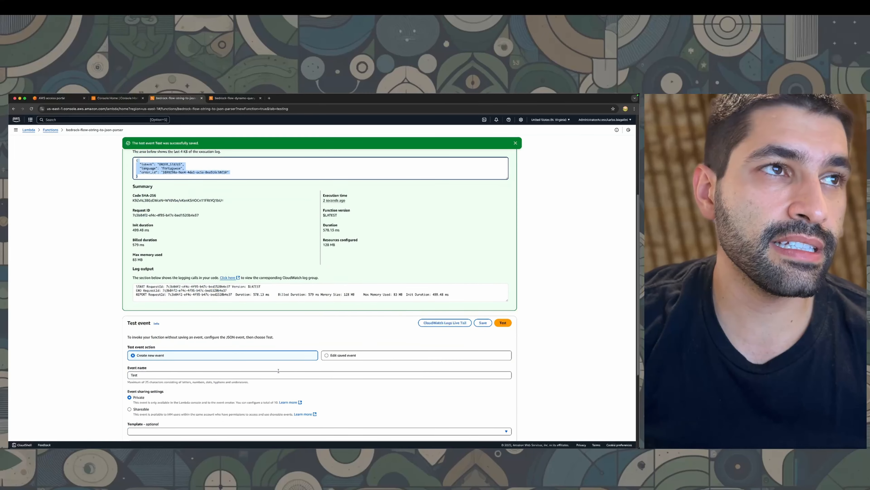
- Bring up the bedrock-flow-dynamo-query-order-status function in the browser, and switch to a maximized VS Code window to open dynamo_create_table.py
left_click(220, 99)
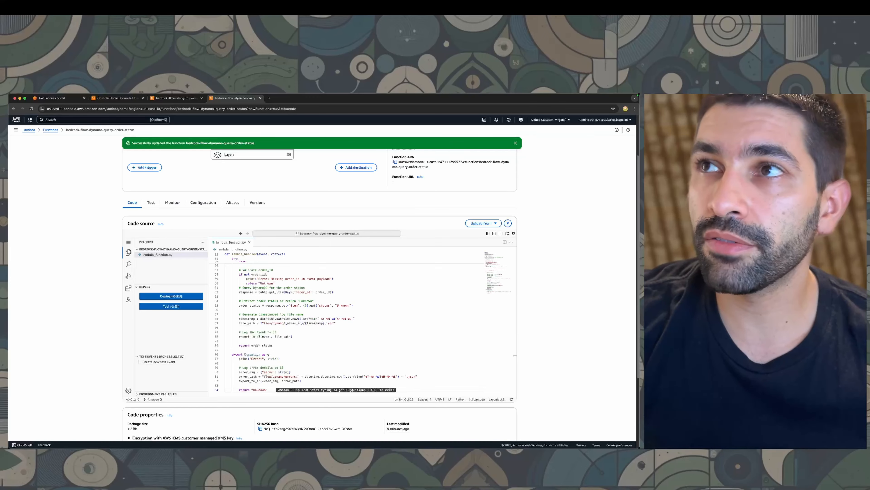
left_click_drag(637, 249, 411, 141)
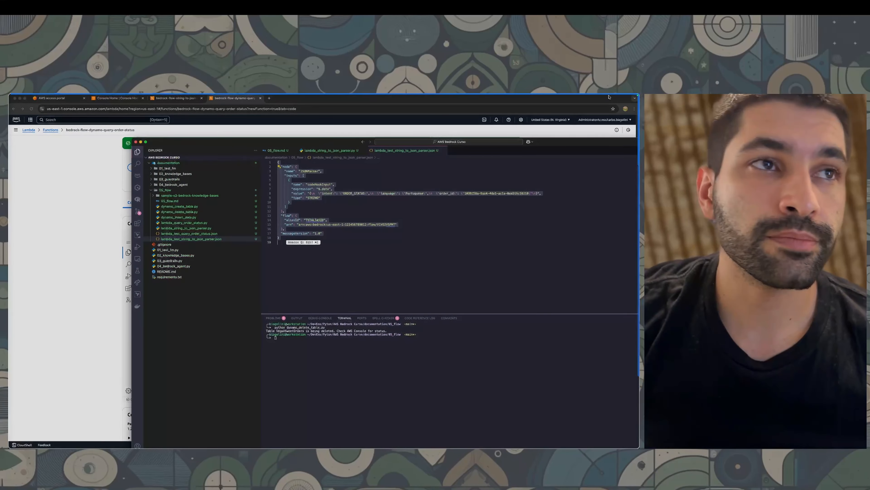
key("ctrl+alt+Return")
left_click(83, 162)
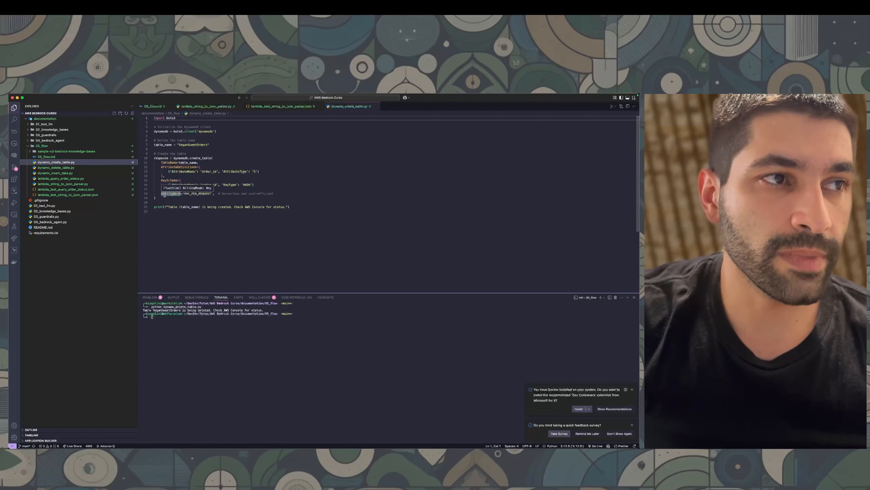
- Create the VeganSweetOrders DynamoDB table by running python dynamo_create_table.py in the terminal
left_click(213, 328)
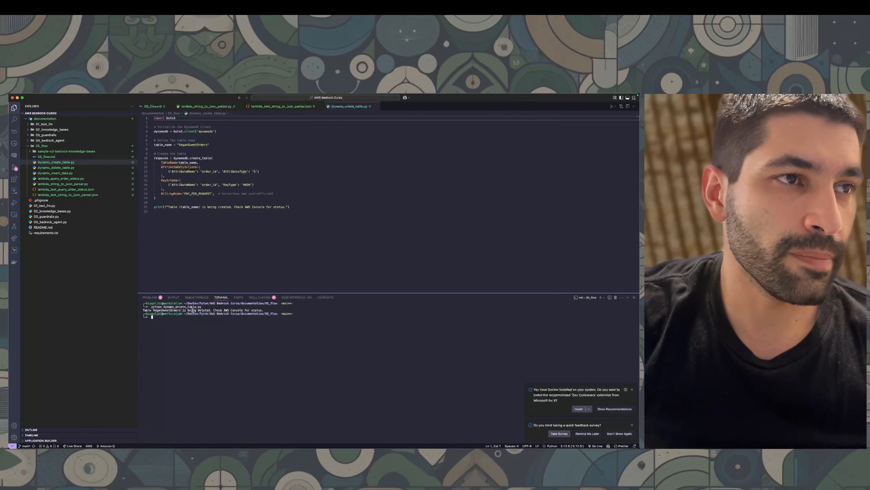
left_click(236, 319)
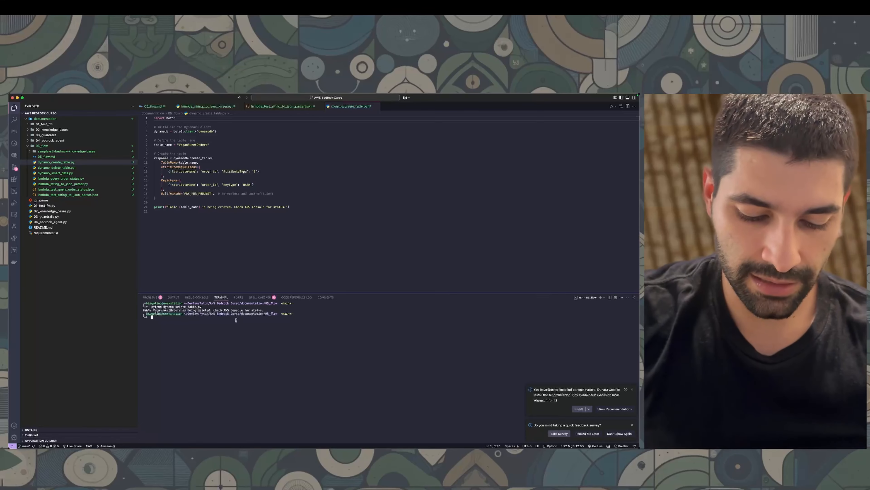
key("Up")
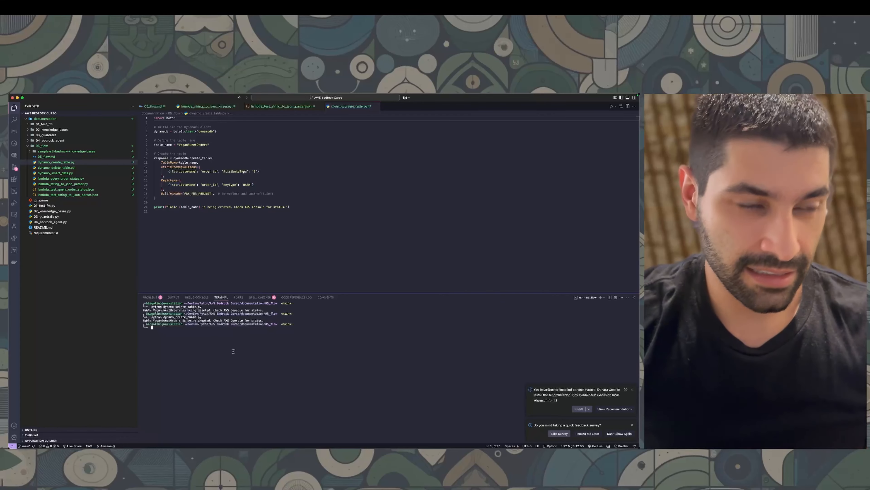
- Insert the sample order data into the table by running python dynamo_insert_data.py in the terminal
key("Up")
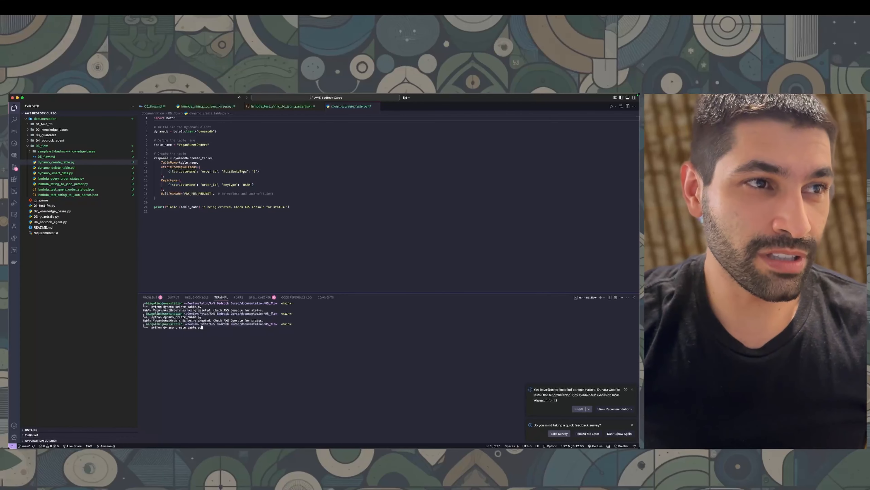
key("Up")
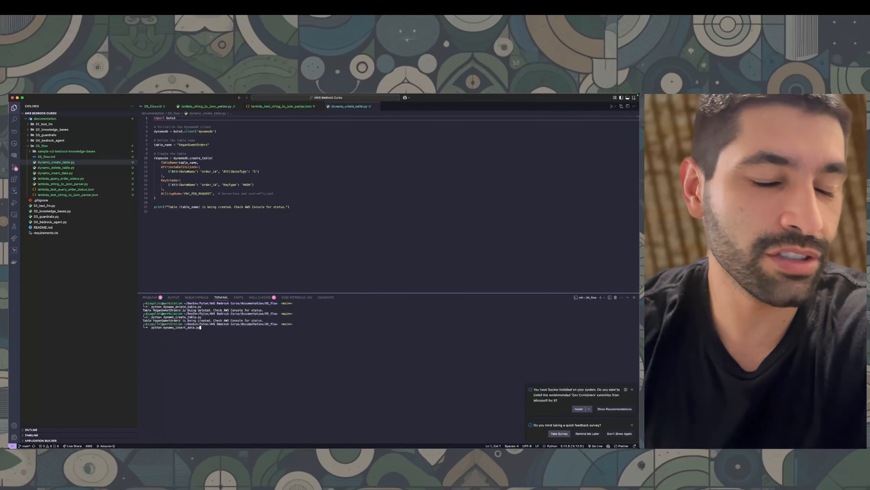
key("Return")
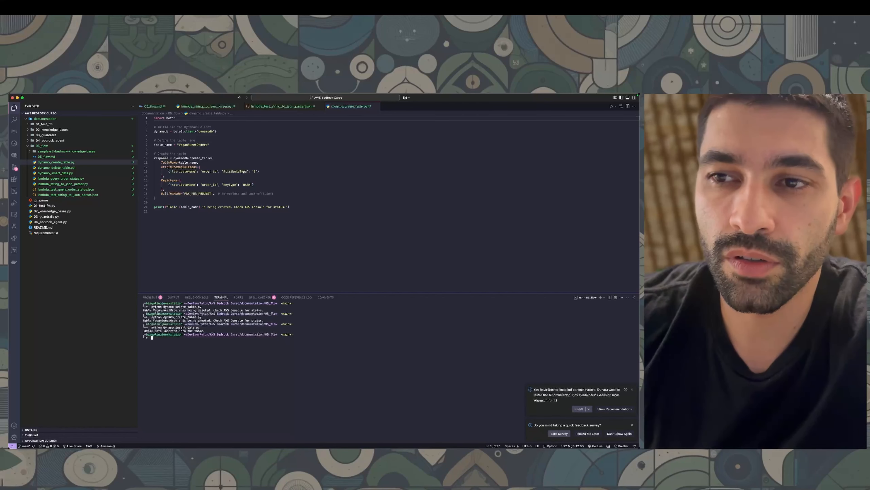
- In the browser's AWS console, open the DynamoDB VeganSweetOrders table, list its items and widen the order_id column
key("super+Tab")
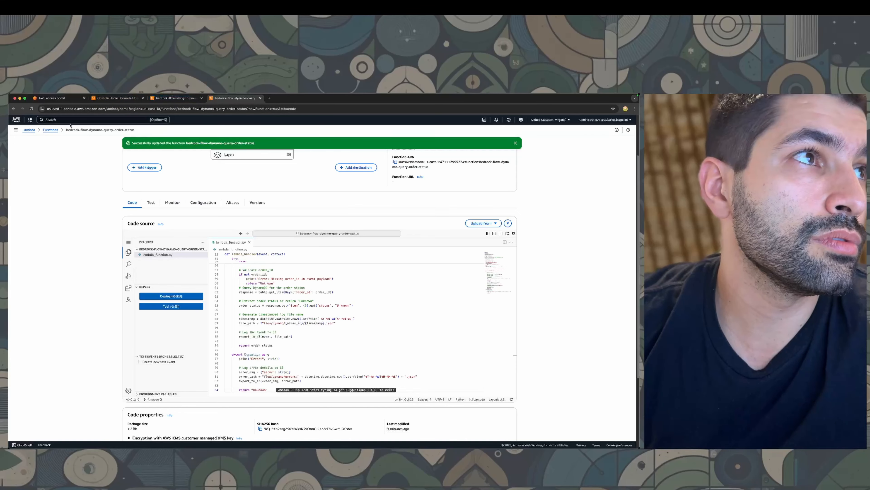
type("dynamoDB")
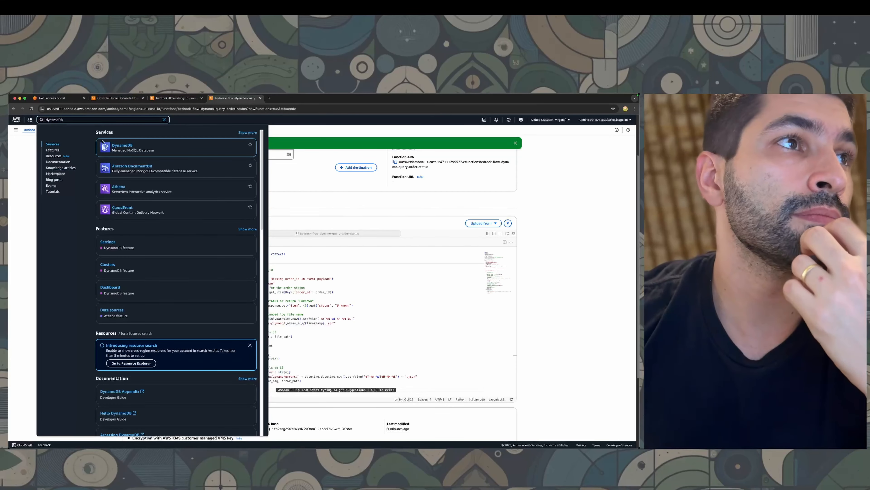
left_click(129, 146)
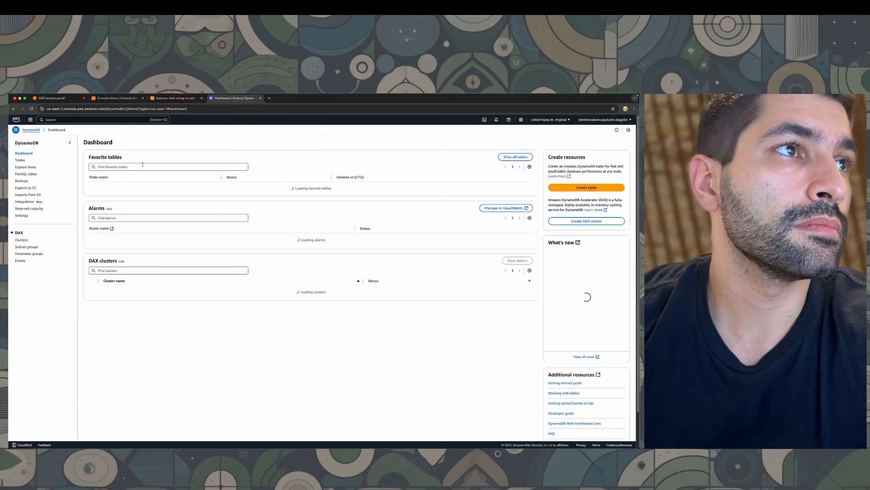
left_click(21, 160)
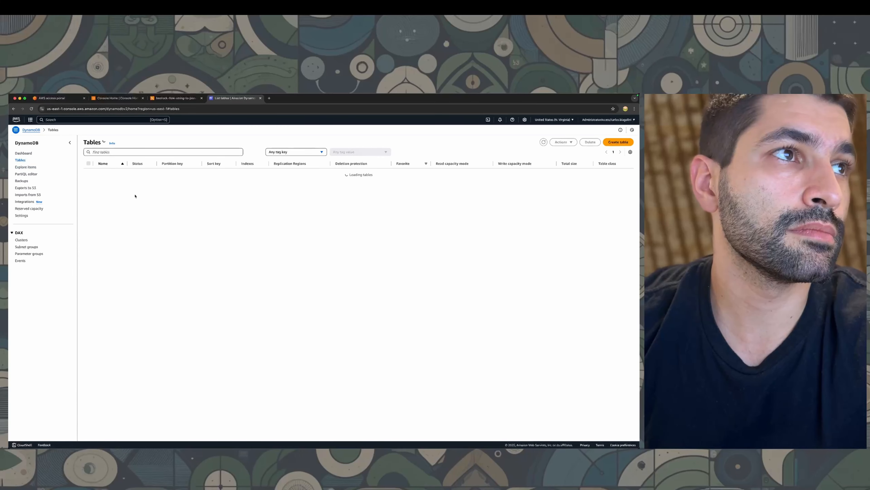
left_click(117, 173)
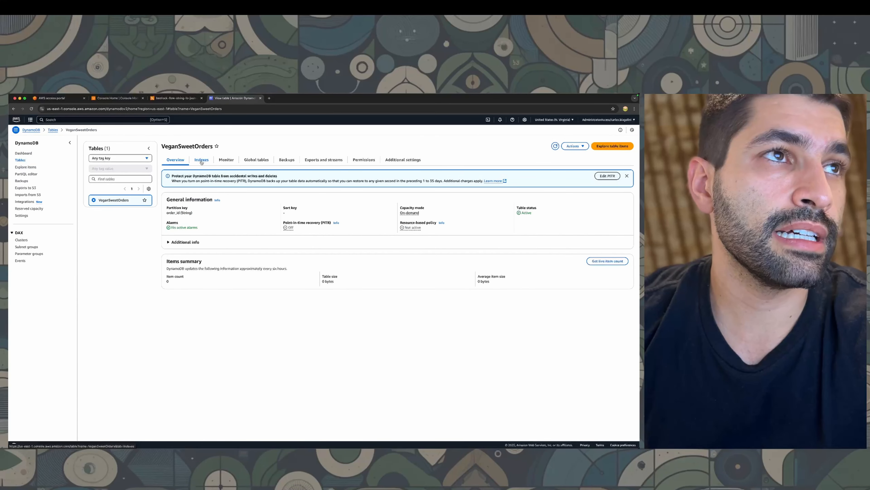
left_click(612, 146)
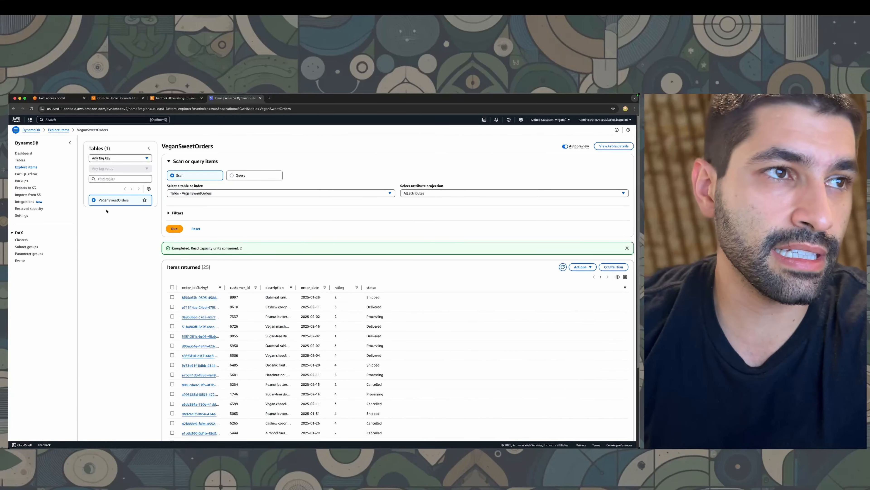
left_click_drag(224, 287, 288, 287)
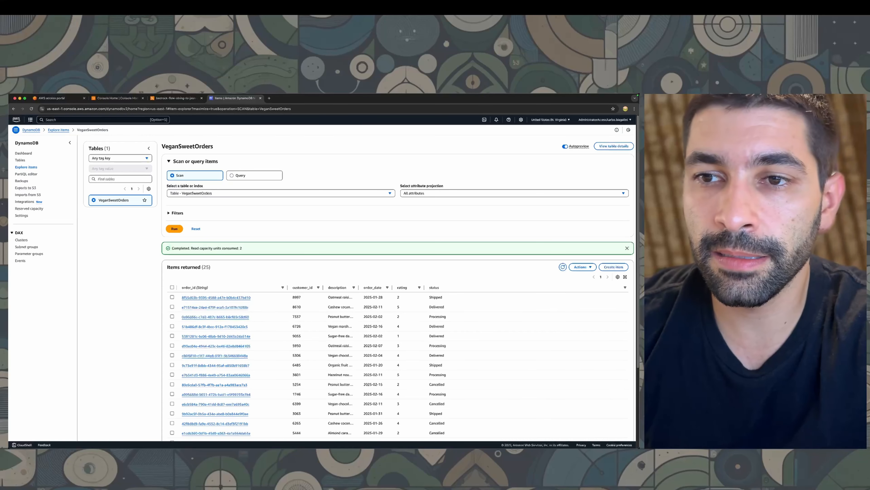
- Switch to VS Code, open dynamo_insert_data.py and examine the order statuses, product descriptions and record-generating loop
key("super+Tab")
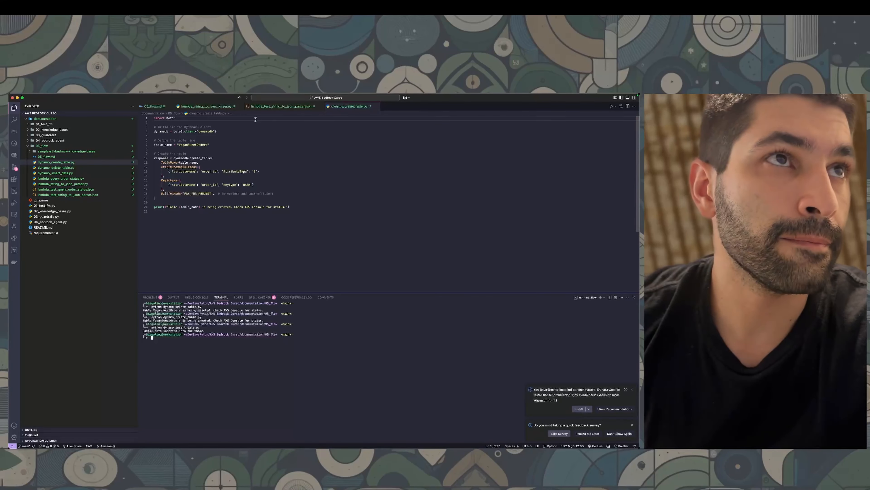
left_click(82, 172)
left_click(201, 193)
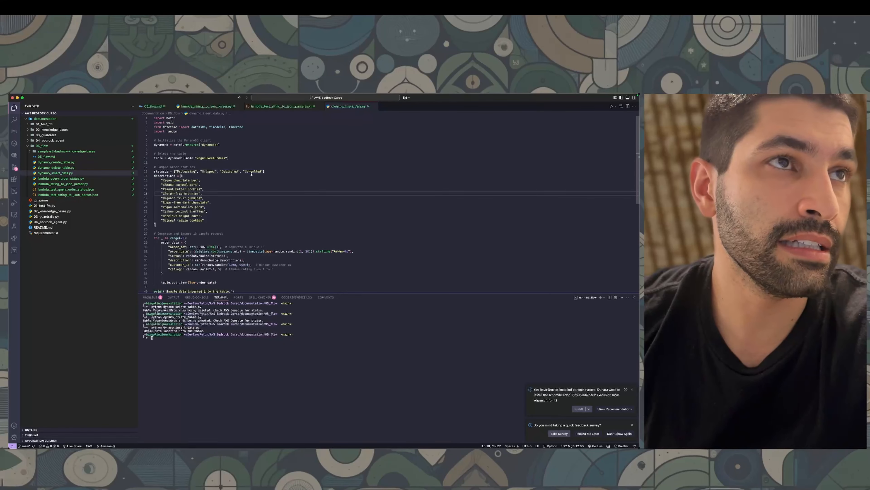
mouse_move(269, 172)
left_mouse_down()
mouse_move(138, 170)
mouse_move(256, 171)
left_mouse_up()
left_click(173, 171)
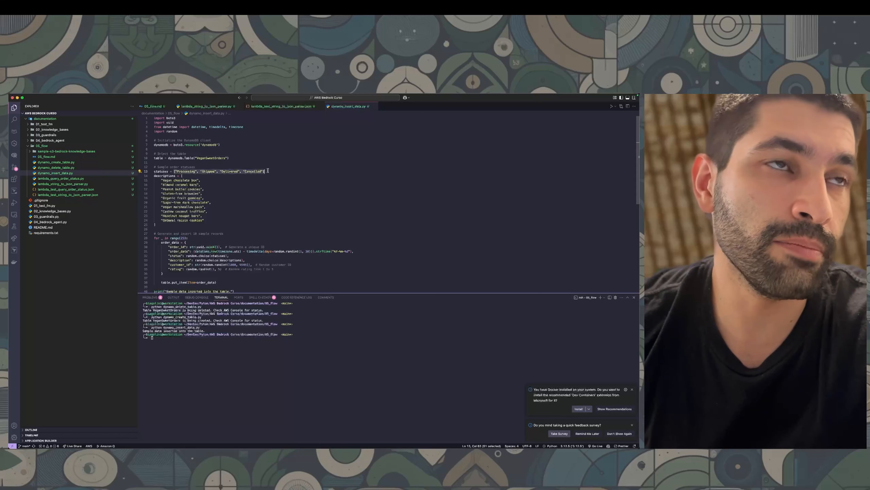
left_click_drag(153, 225, 139, 175)
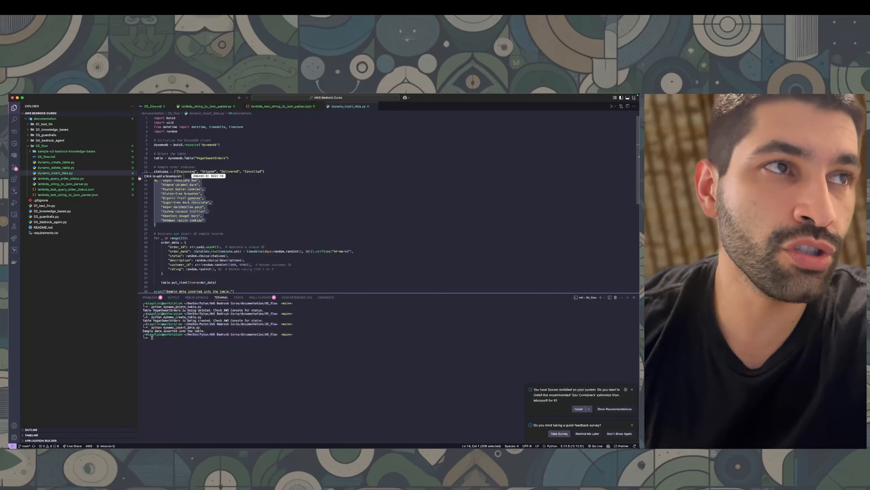
left_click(221, 219)
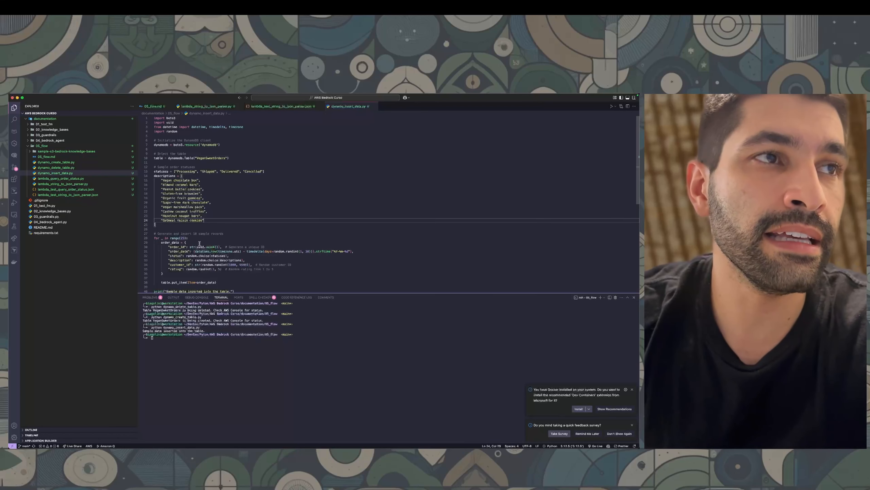
left_click_drag(194, 237, 150, 240)
- Change the comment above the loop in dynamo_insert_data.py to say 25 sample records and check it against the loop range
scroll(164, 239, "down", 2)
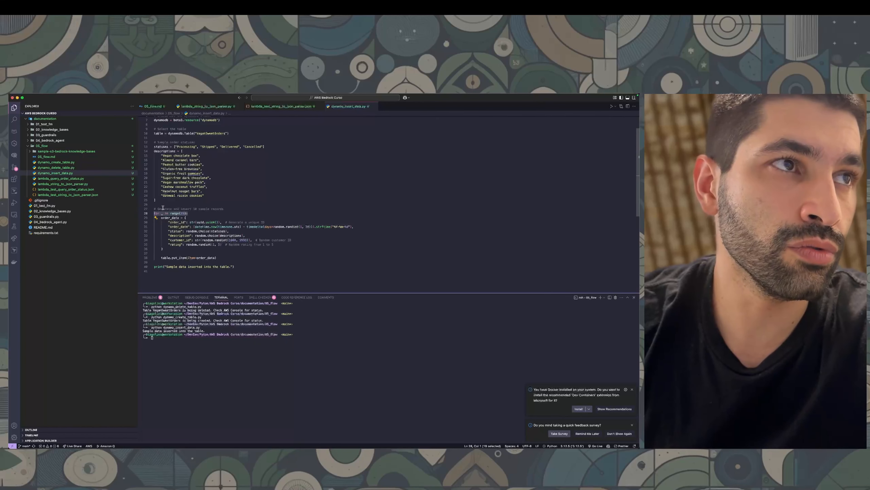
double_click(194, 209)
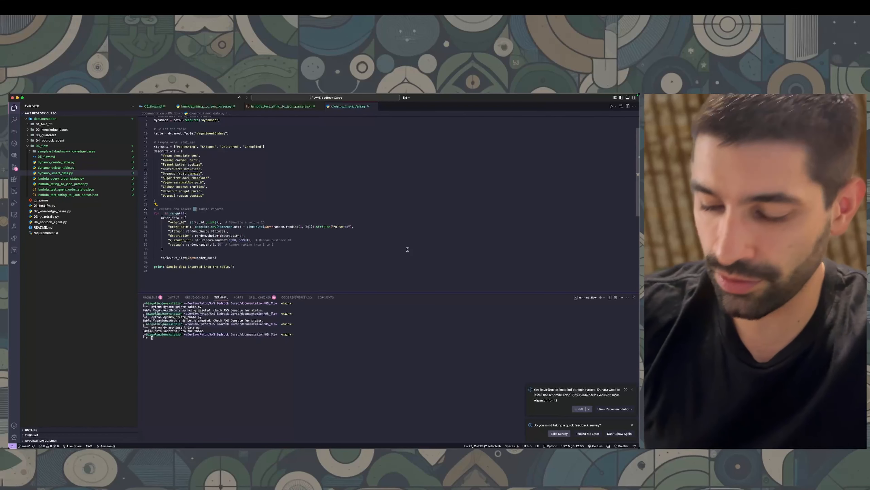
type("25")
left_click(286, 239)
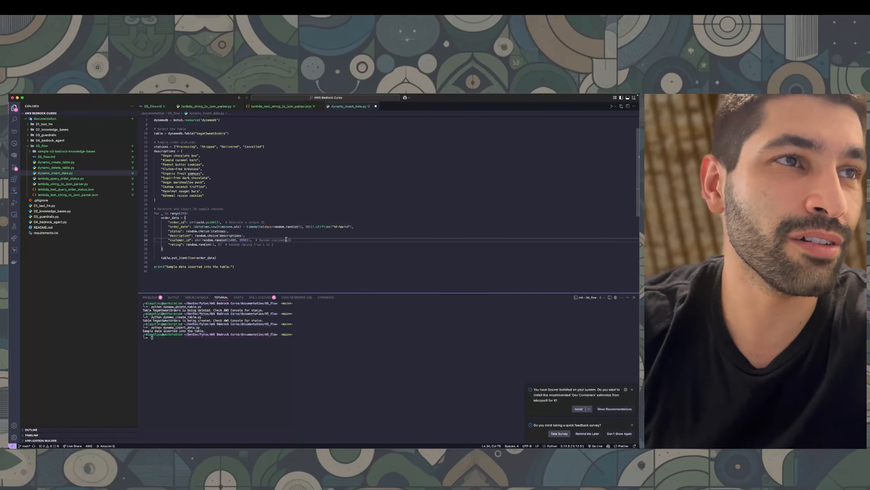
double_click(182, 213)
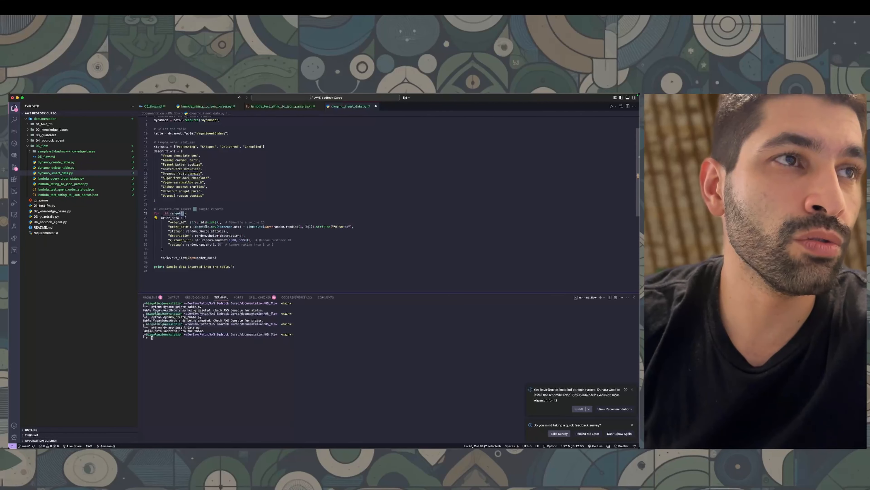
- Examine how the script generates order_id, and review the full list of VeganSweetOrders items in the browser
left_click_drag(222, 222, 190, 222)
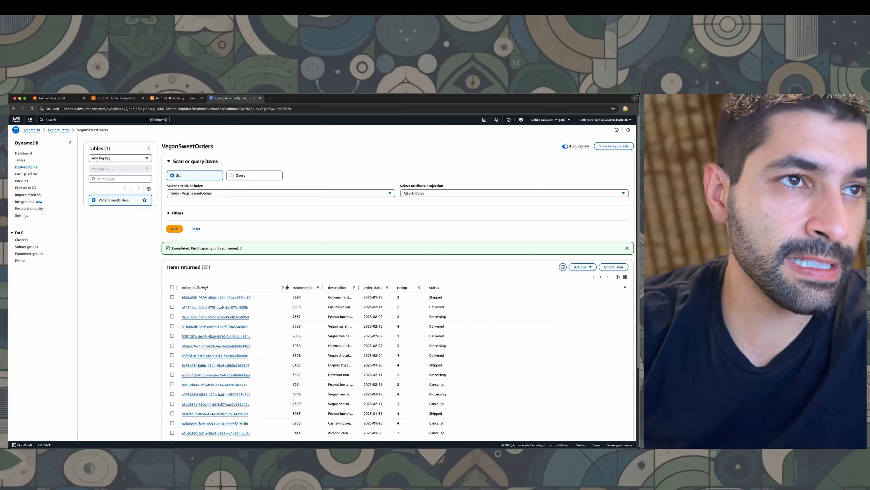
scroll(257, 266, "down", 2)
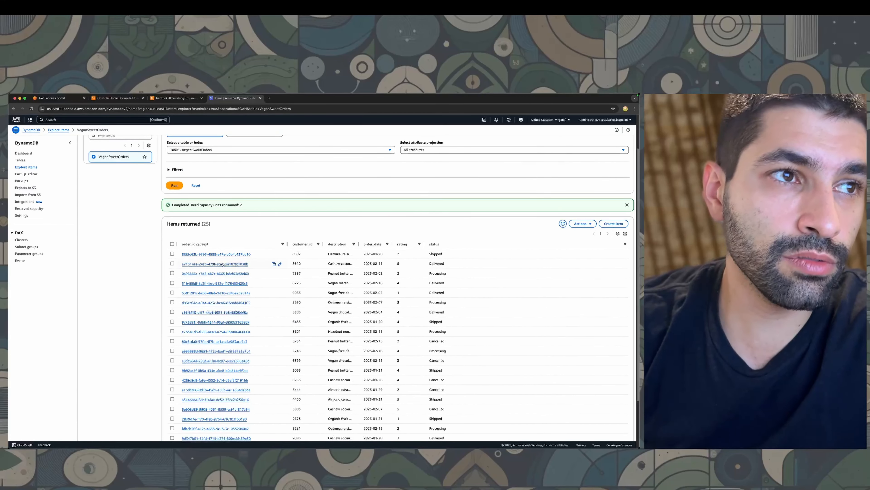
scroll(318, 271, "down", 3)
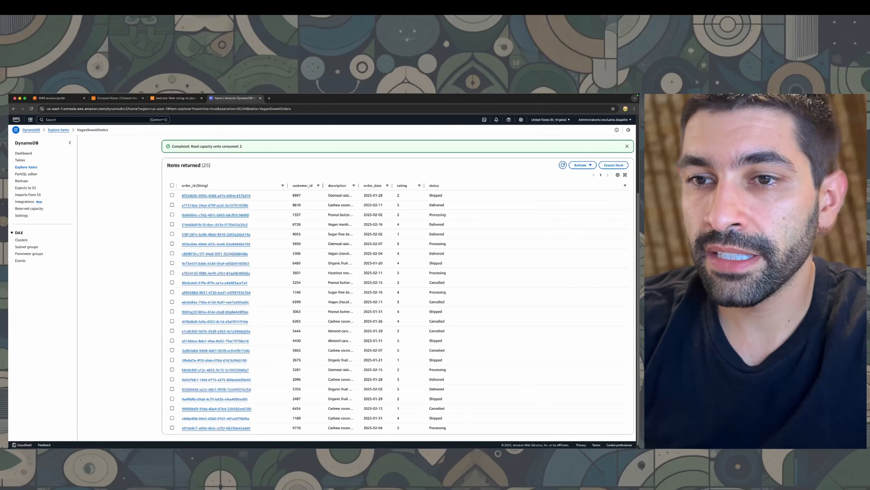
- In VS Code, open lambda_test_query_order_status.json, copy its entire content and minimize the window
key("super+Tab")
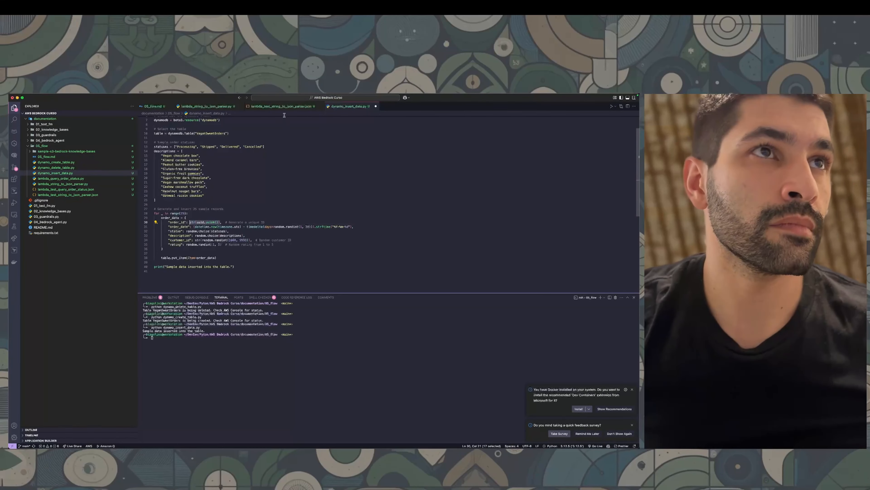
left_click(93, 189)
key("super+a")
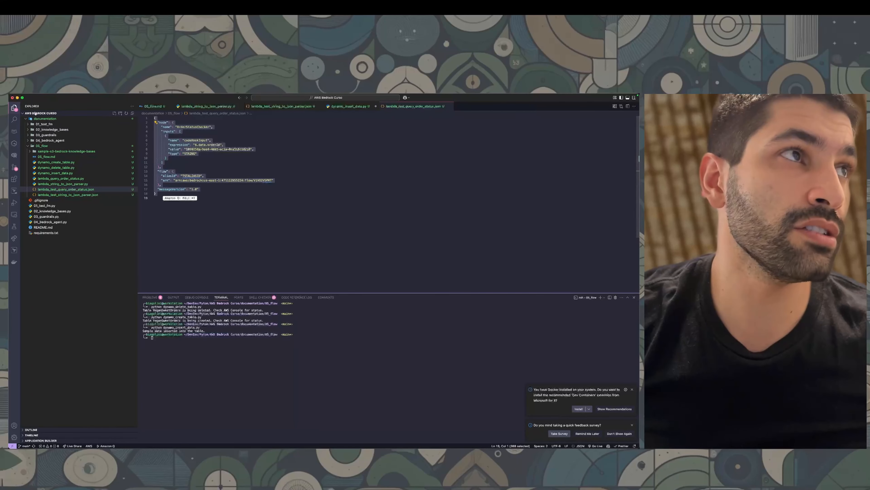
left_click(16, 98)
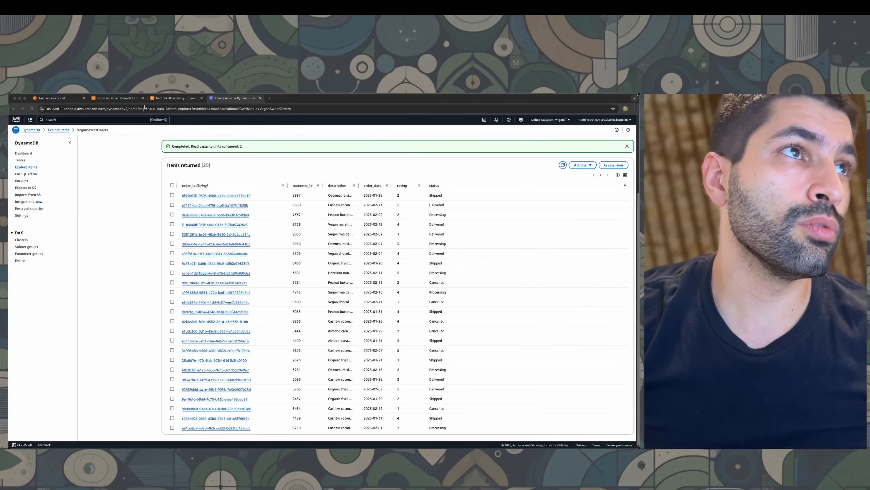
- In the browser's Lambda console, open the test settings of the bedrock-flow-dynamo-query-order-status function
left_click(175, 98)
left_click(117, 98)
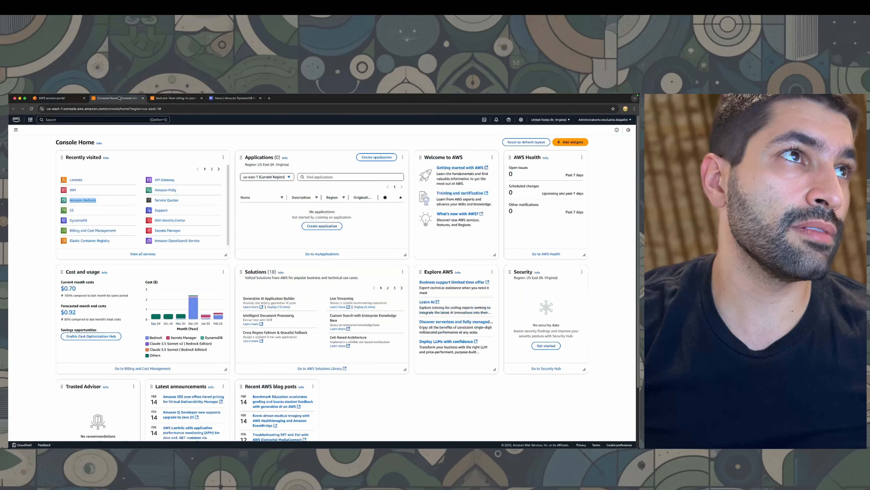
left_click(159, 100)
left_click(51, 130)
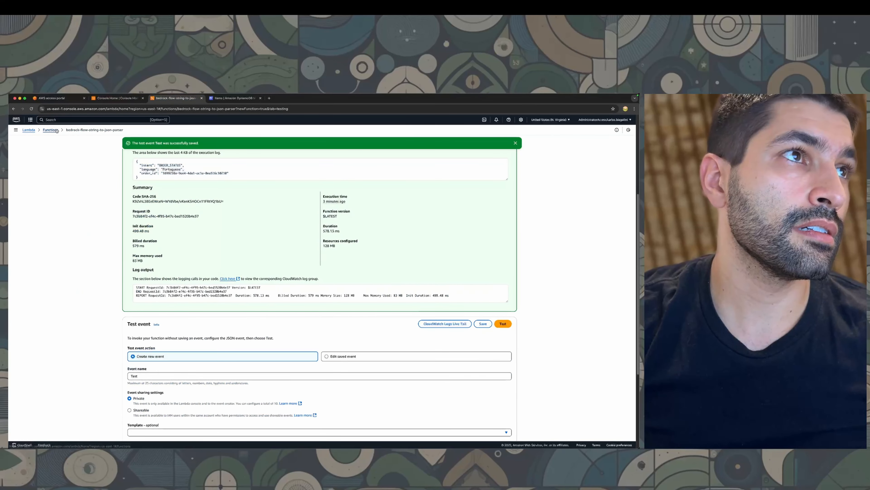
left_click(77, 188)
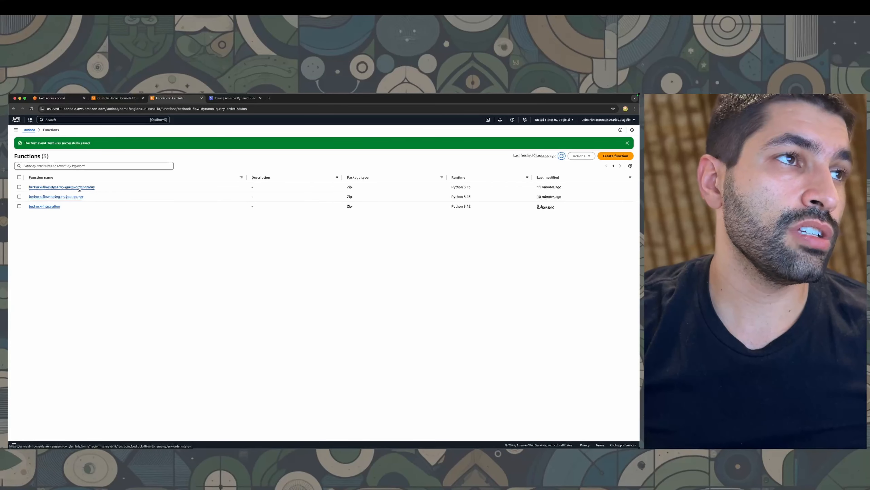
left_click(151, 248)
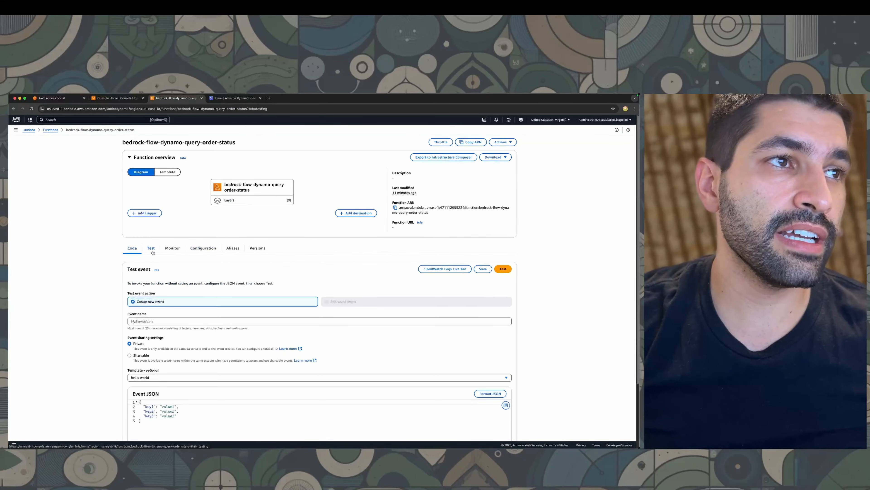
- Replace the event JSON with the copied OrderStatusChecker payload, name the event Test and save it
scroll(202, 308, "down", 4)
left_click(202, 346)
key("super+a")
key("super+v")
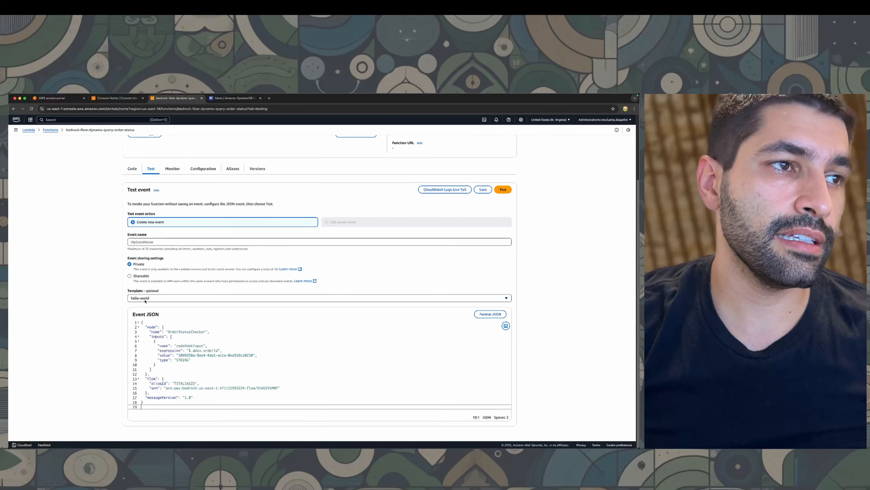
left_click(178, 241)
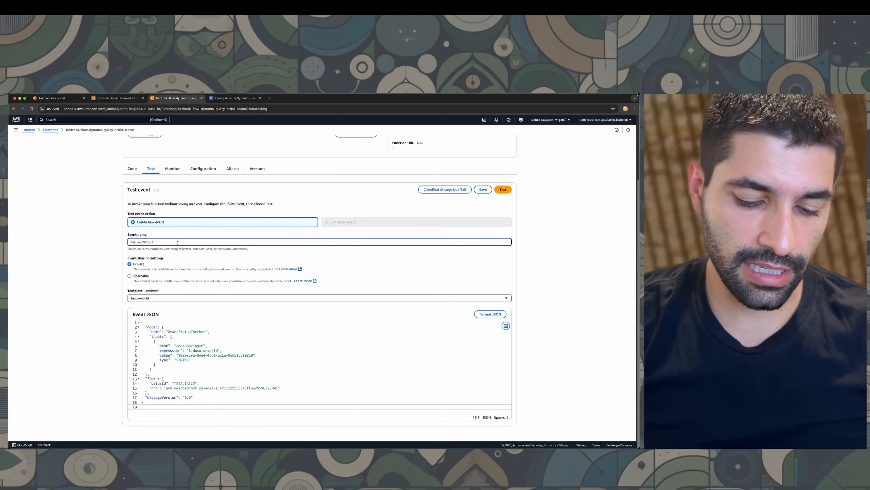
type("Test")
left_click(483, 189)
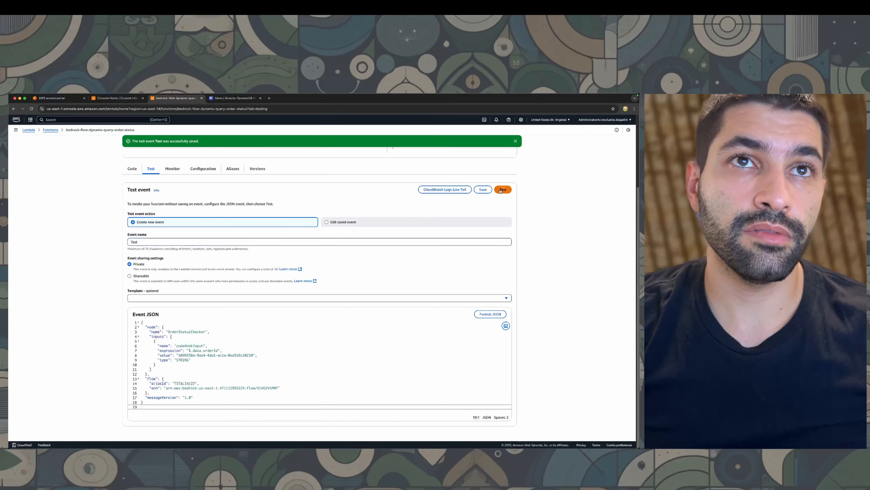
- Run the test on the bedrock-flow-dynamo-query-order-status function twice and examine the returned order status in the execution details
left_click(502, 190)
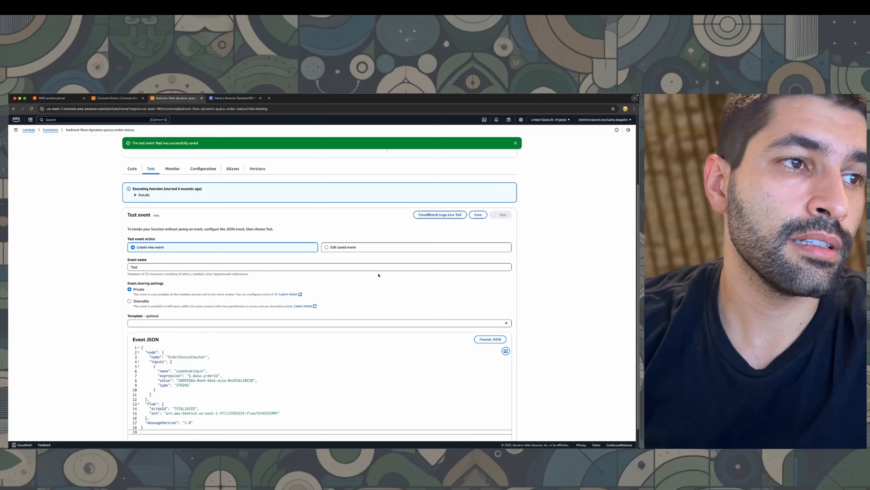
left_click(143, 195)
left_click_drag(155, 213, 123, 213)
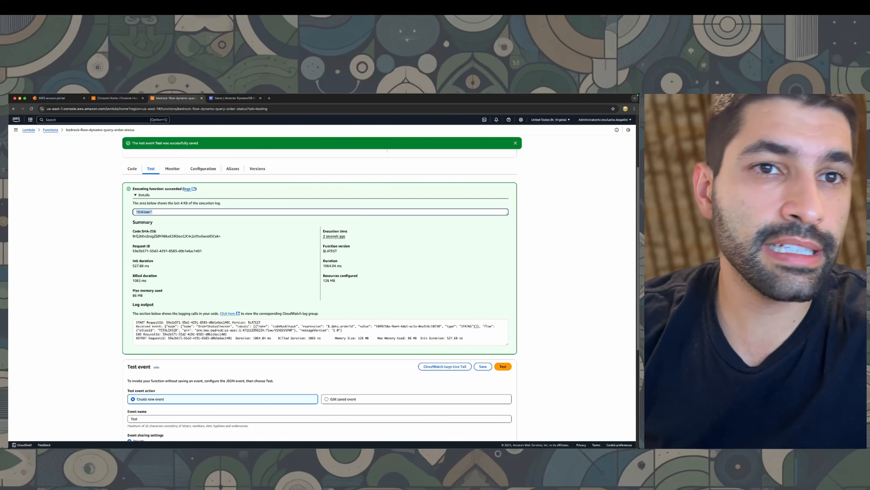
left_click(502, 367)
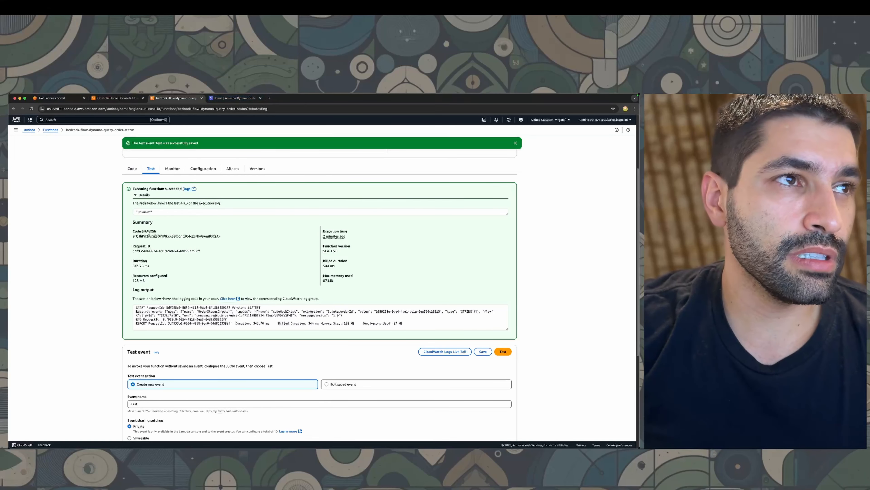
left_click_drag(164, 213, 121, 210)
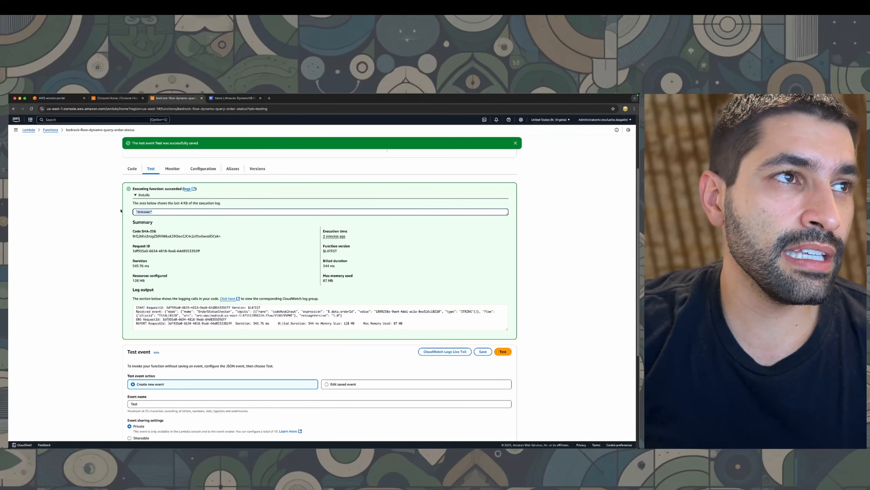
- Copy the order_id of the first item in the VeganSweetOrders DynamoDB table and return to the Lambda function's test page
left_click(245, 100)
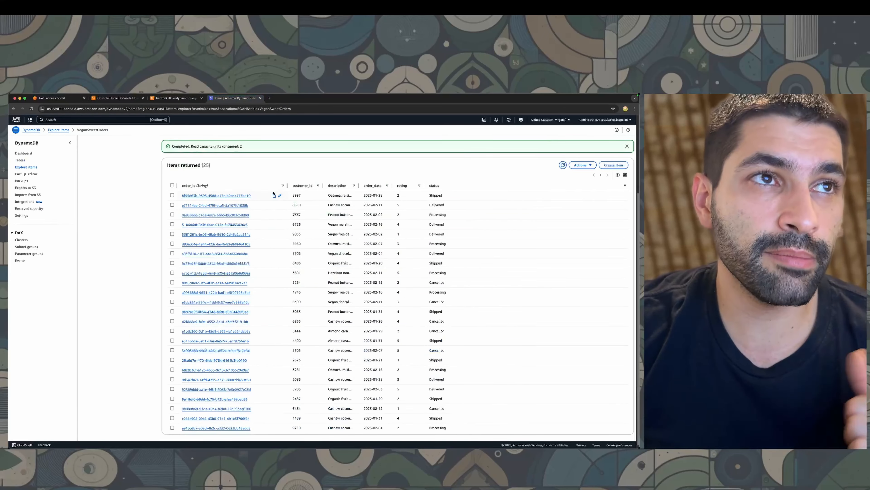
left_click(273, 196)
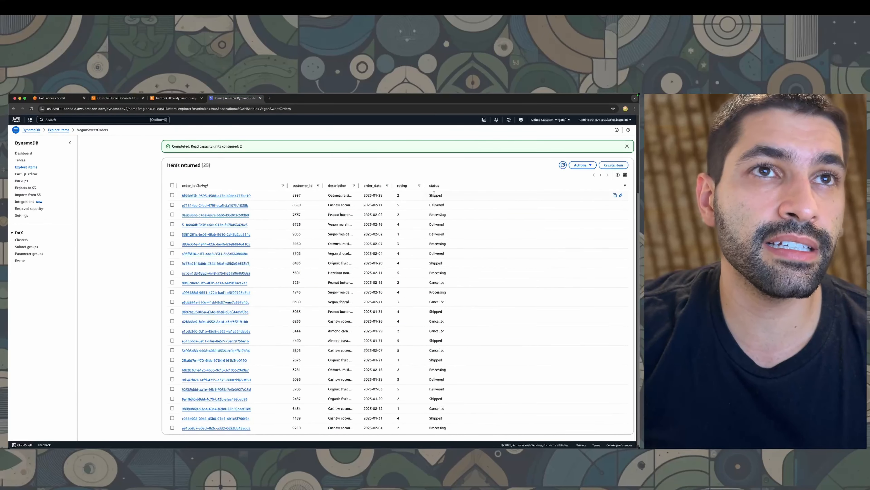
left_click(175, 98)
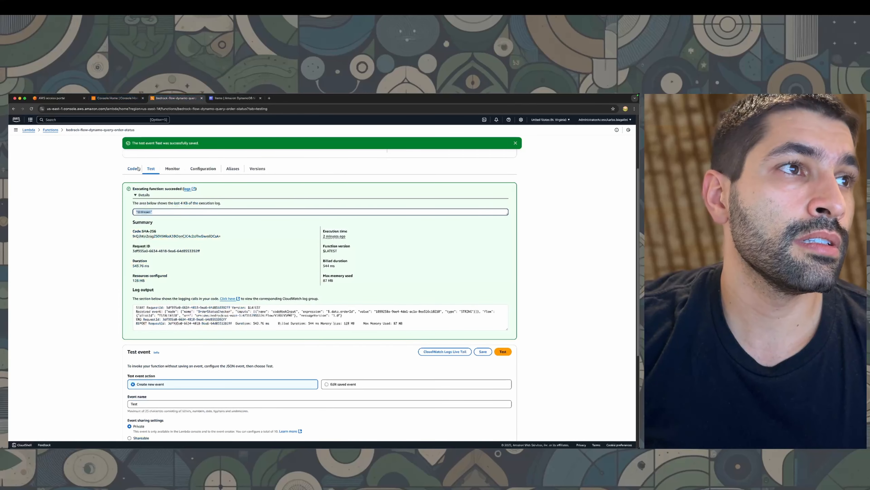
- Edit the saved Test event, replace the codeHookInput value with the copied order ID and save the event
scroll(237, 397, "down", 5)
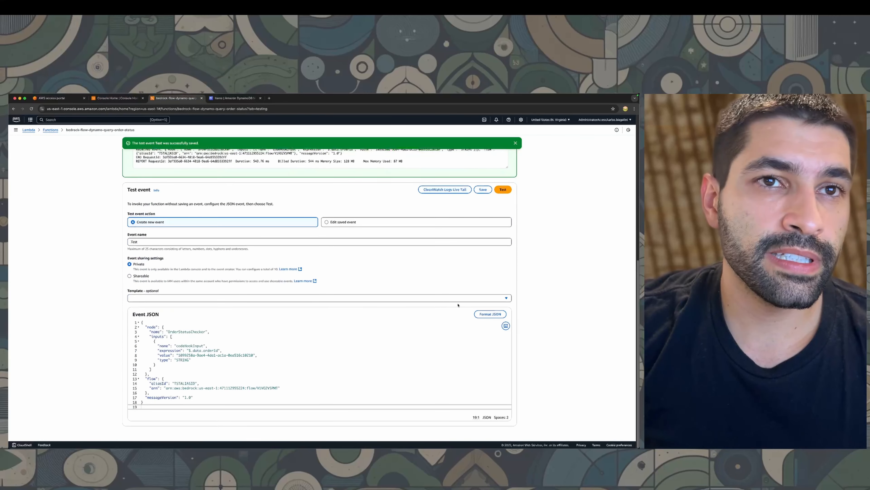
left_click(339, 222)
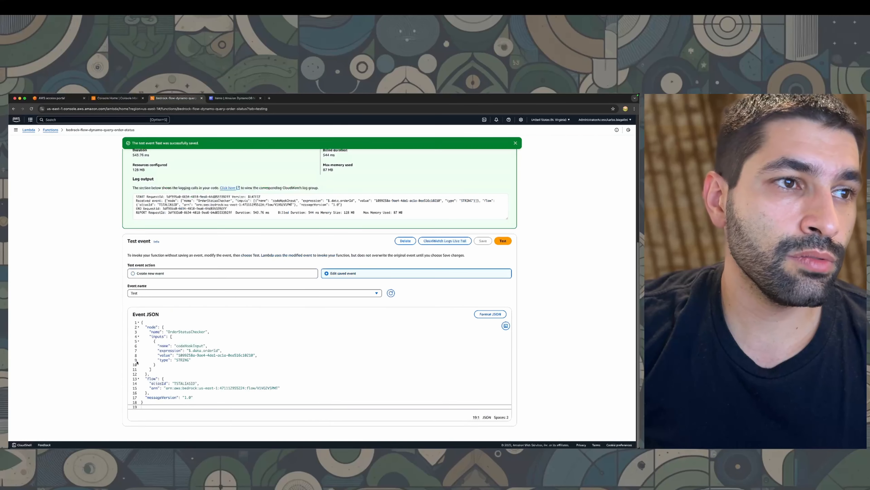
left_click(181, 355)
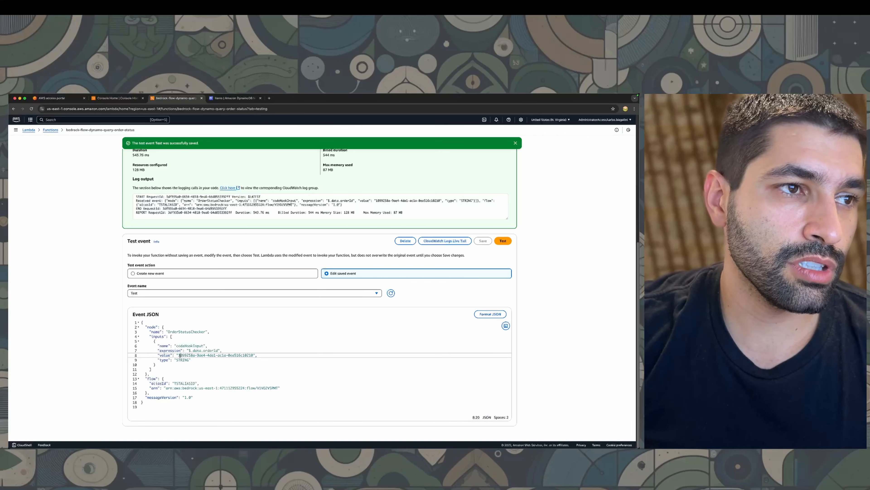
left_click_drag(180, 356, 254, 355)
key("super+v")
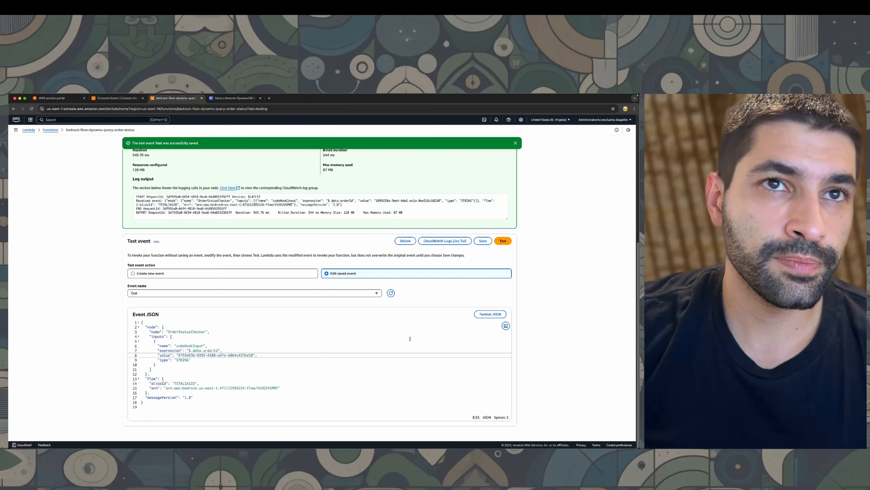
left_click(483, 241)
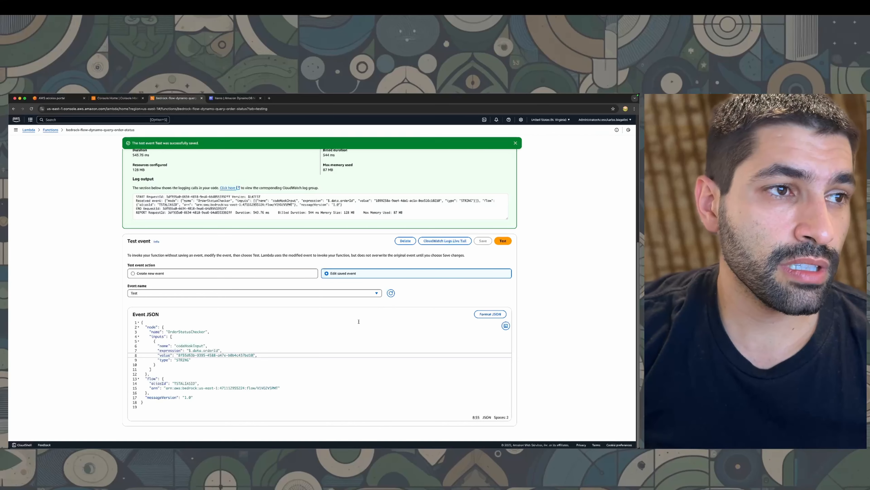
- Run the Test event and compare the returned order status with the first item's status in the VeganSweetOrders table
left_click(503, 240)
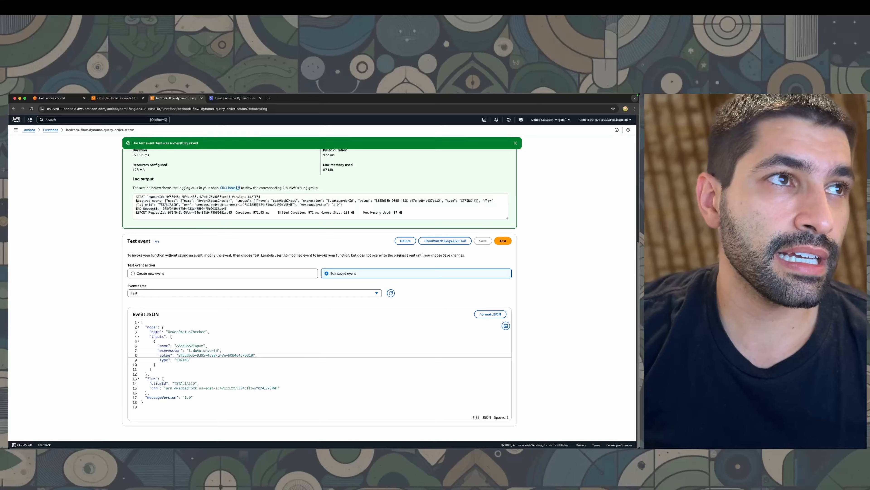
scroll(139, 274, "up", 5)
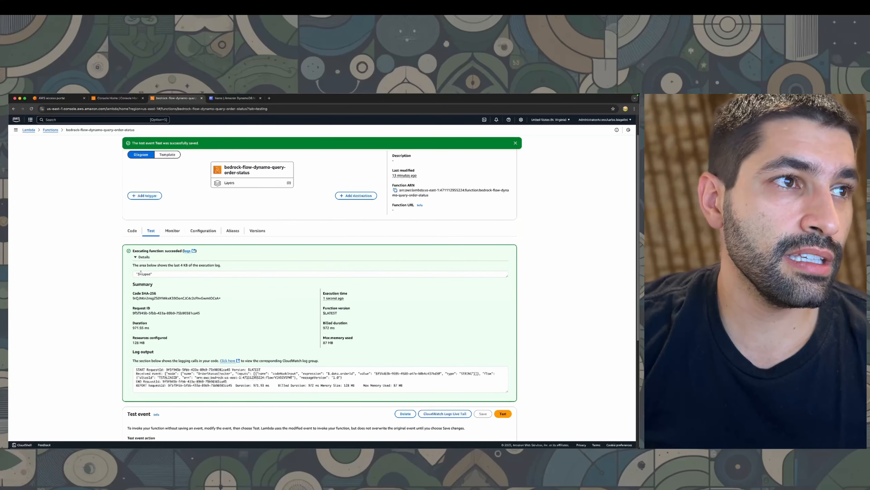
left_click(139, 274)
left_click(234, 98)
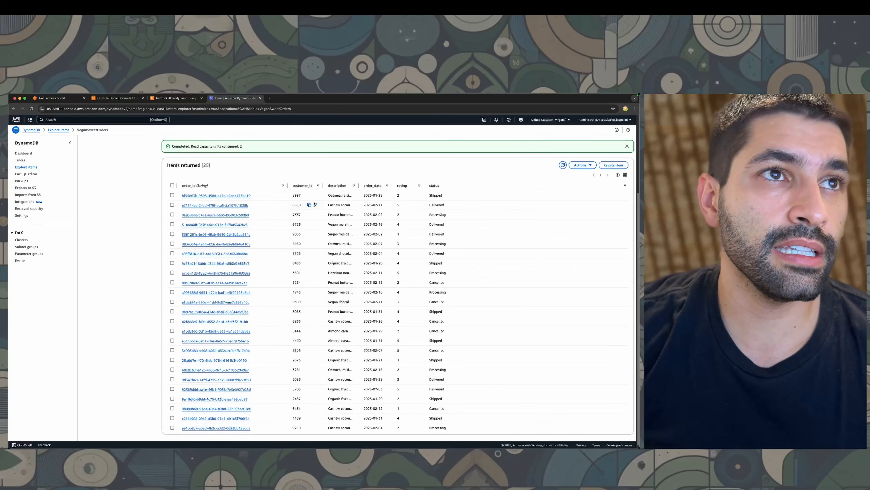
- Return to the bedrock-flow-dynamo-query-order-status function, review its code and open its general configuration for editing
left_click(168, 99)
left_click(133, 230)
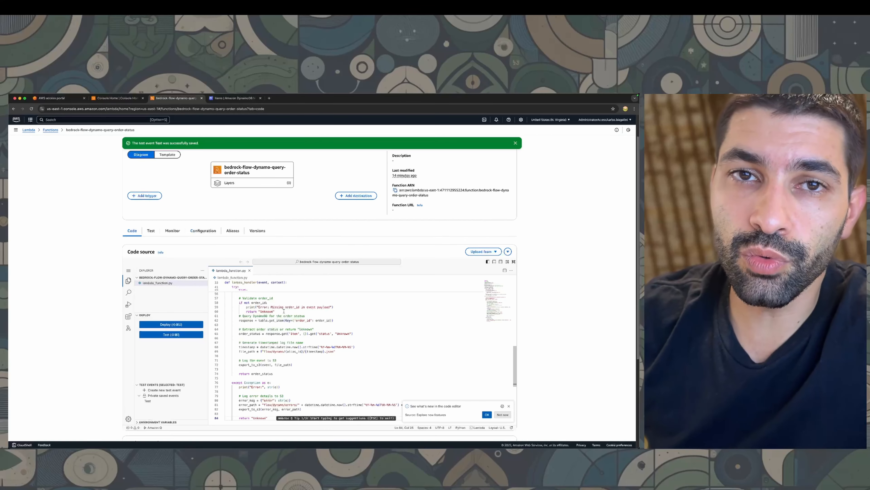
left_click(203, 230)
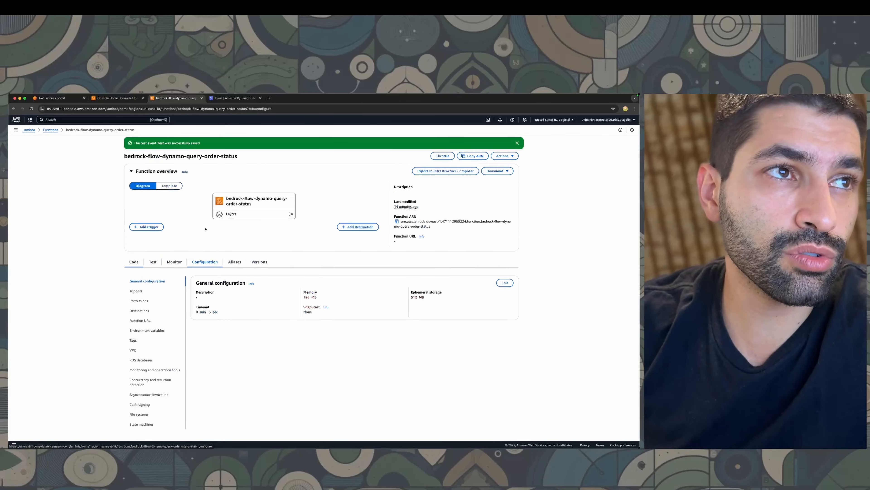
left_click(511, 281)
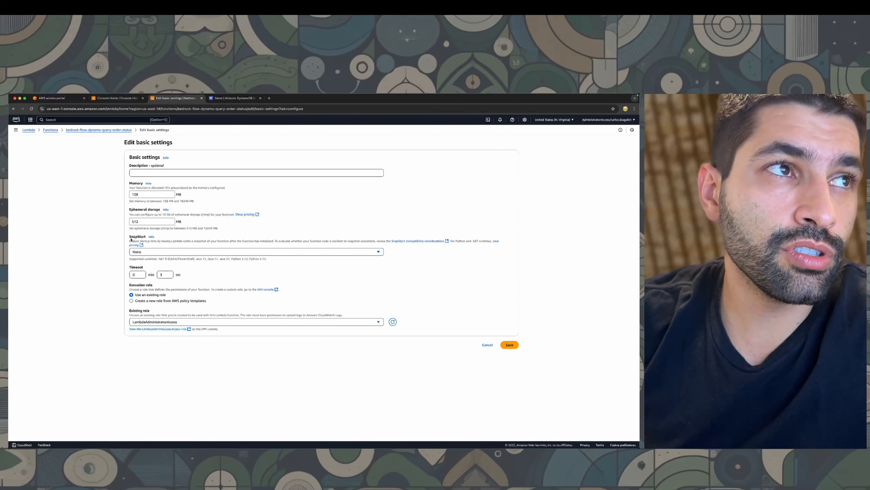